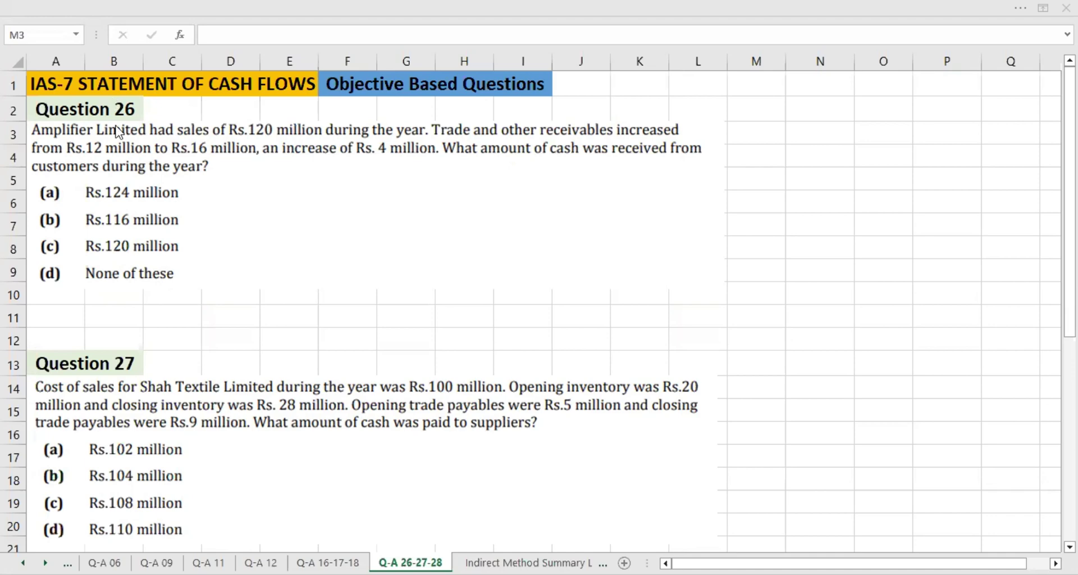
- Add a bottom border along cells M2:P2 beside Question 26 as the top line of a T-account
scroll(118, 133, down, 3)
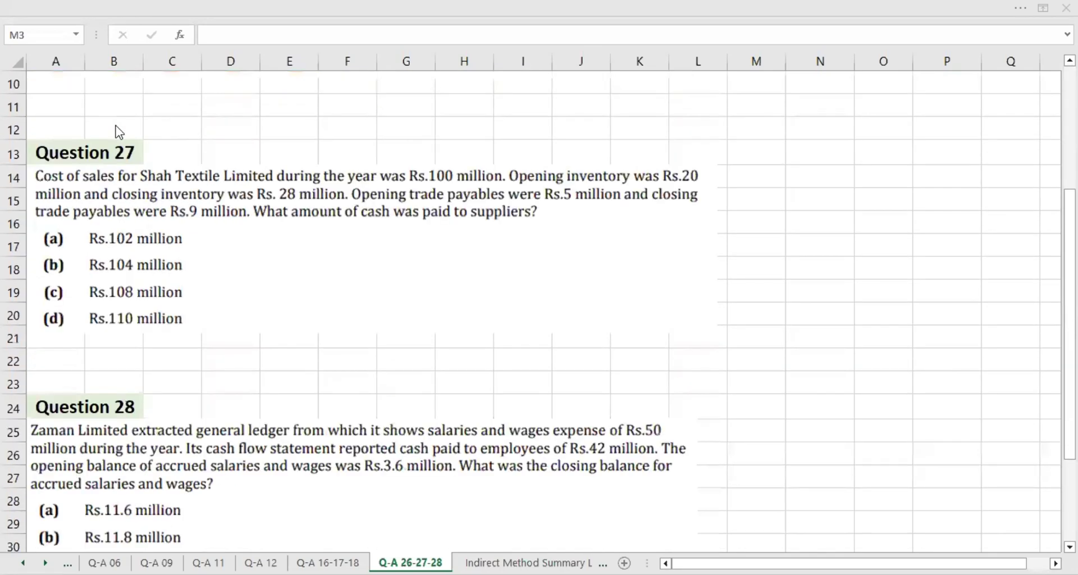
scroll(119, 133, up, 3)
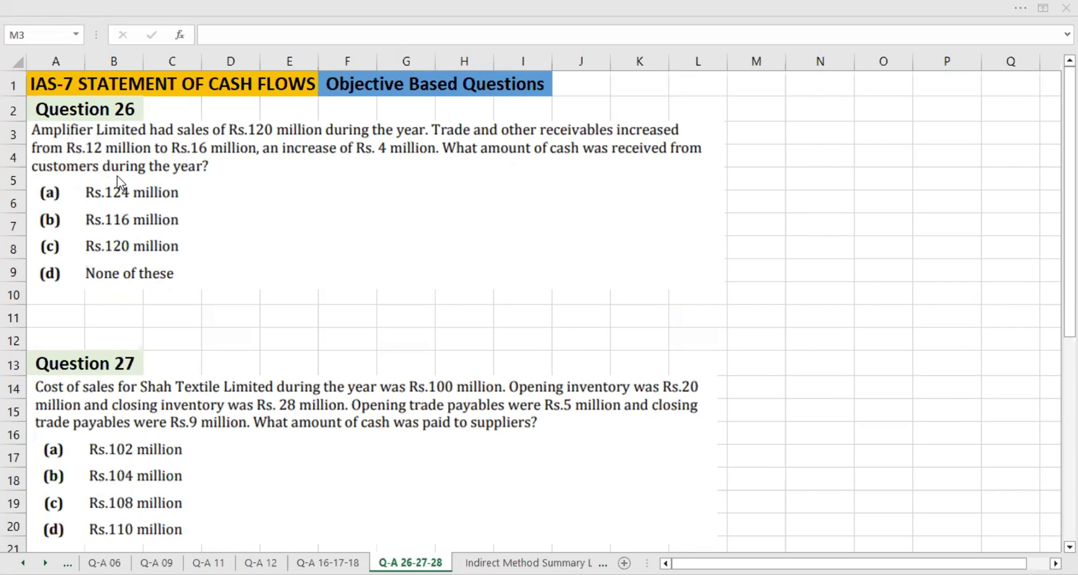
key(Up)
key(shift+Right)
key(shift+Right)
key(shift+Right)
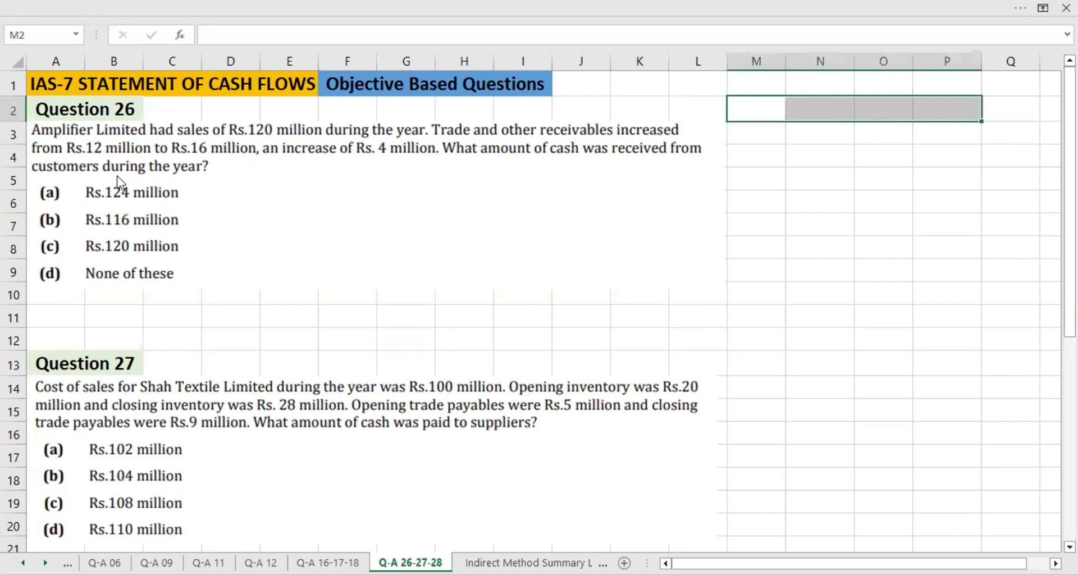
- Add a right border to cells N3:N6 as the T-account's vertical divider
key(Down)
key(Right)
key(shift+Down)
key(shift+Down)
key(shift+Down)
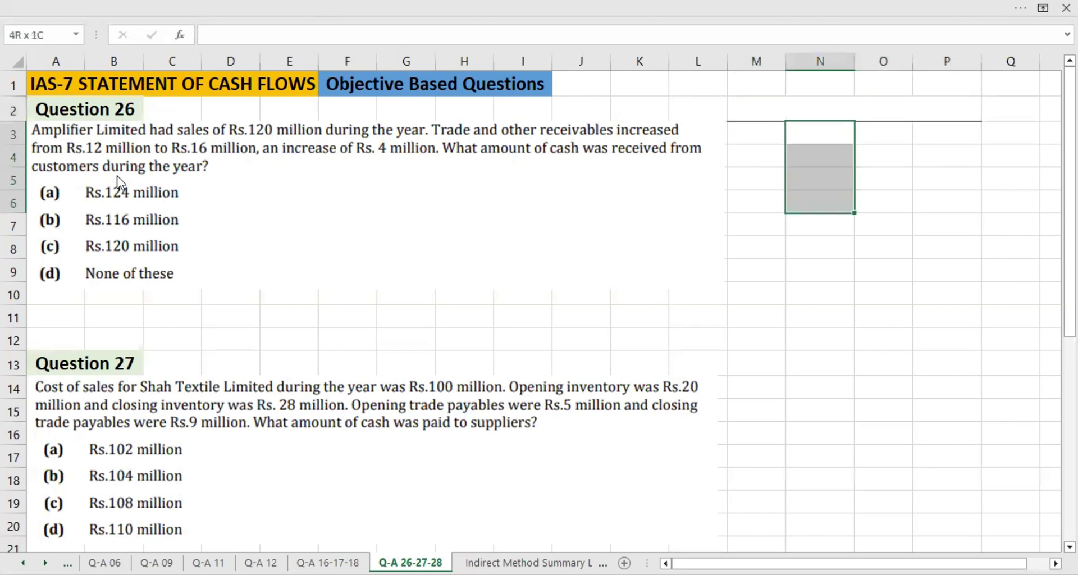
key(alt+h)
key(m)
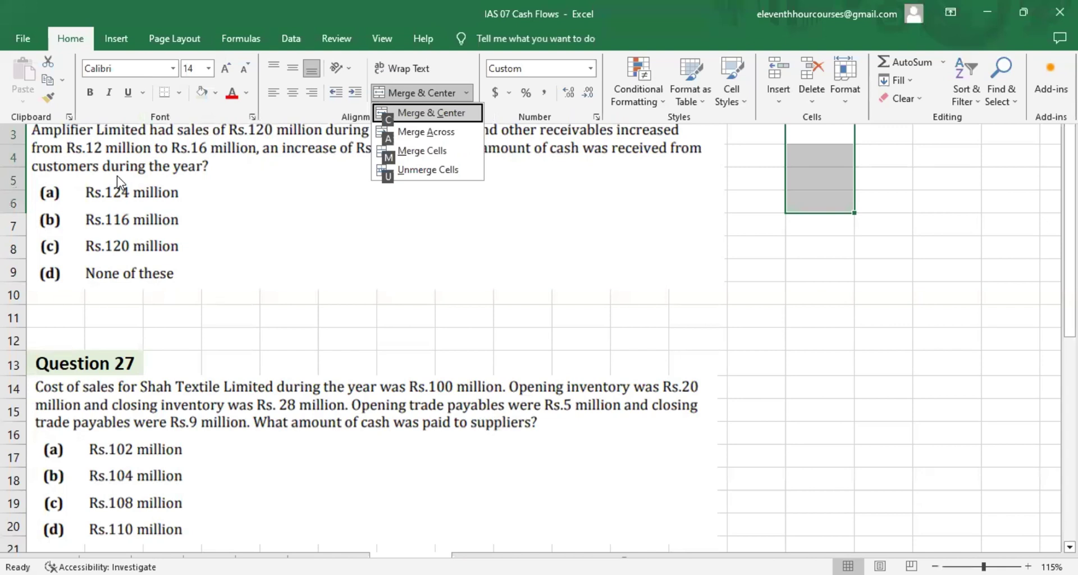
key(Escape)
key(Escape)
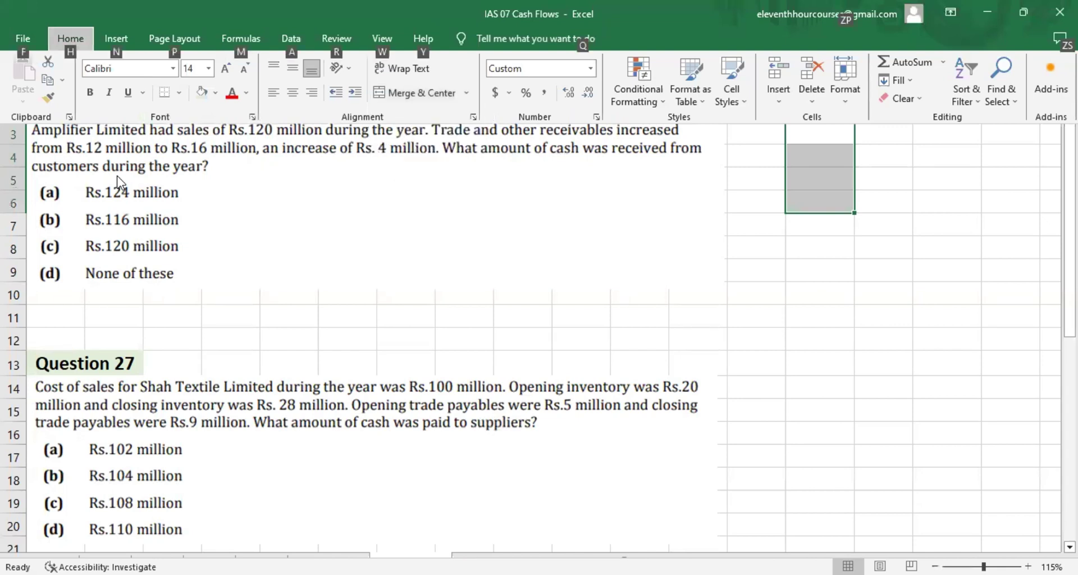
key(w)
key(Escape)
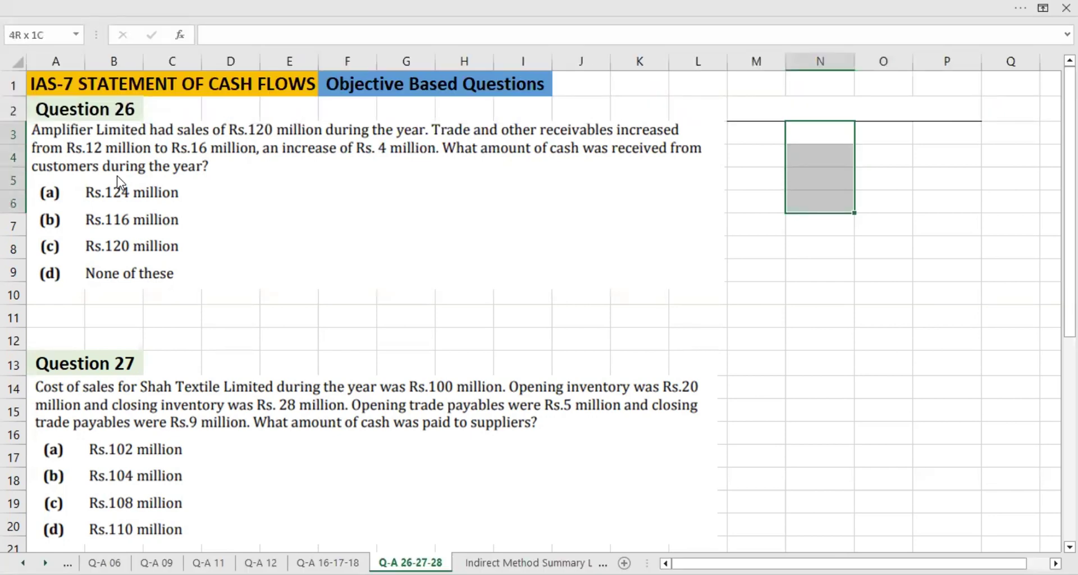
- Merge and center cells M2:P2 and enter the heading "Receivables"
key(Up)
text(Rece)
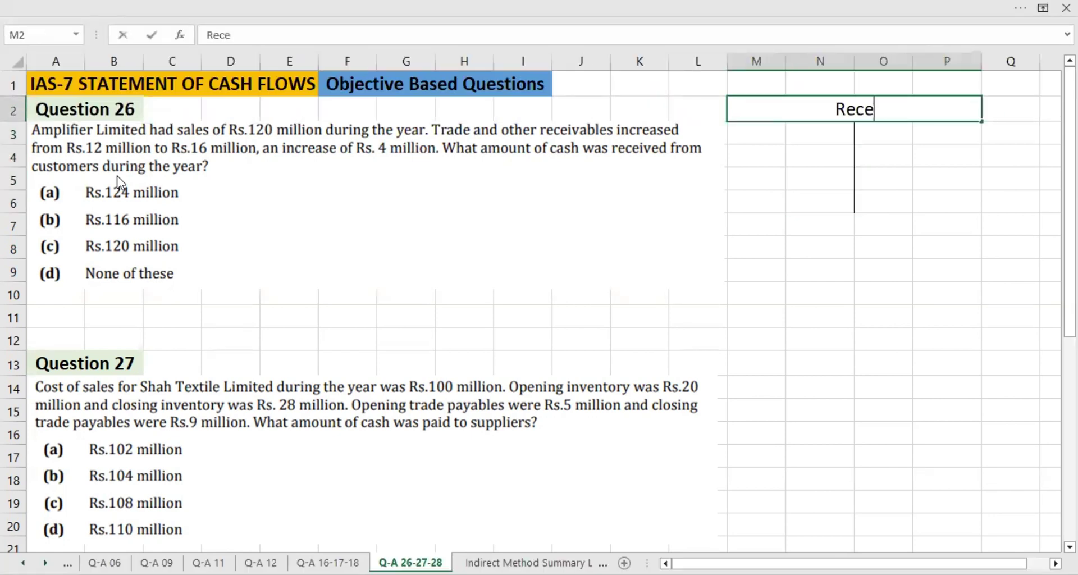
text(ivables)
key(Return)
key(Up)
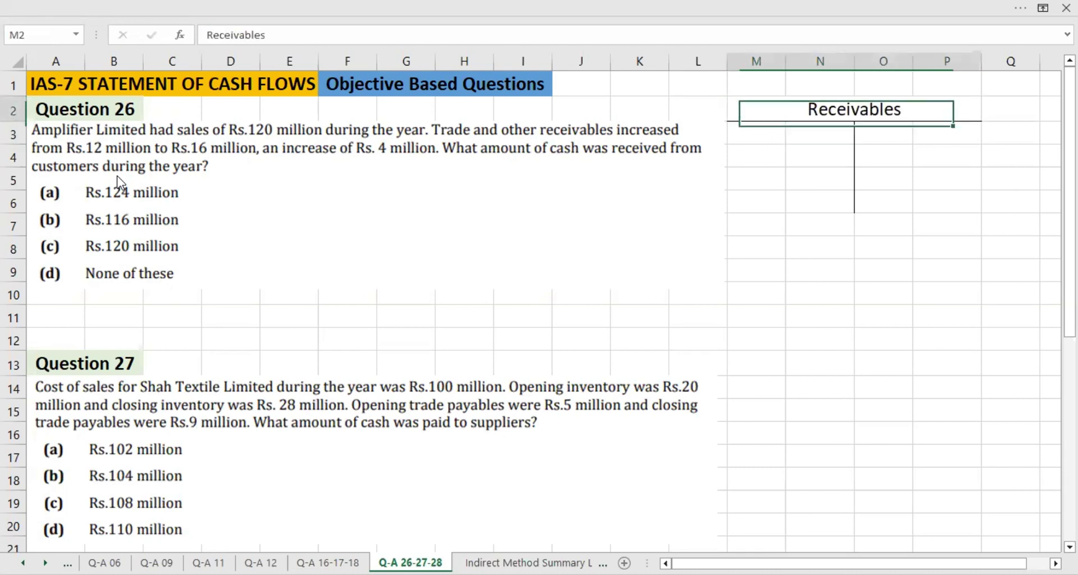
- Make the "Receivables" heading bold and give it a light grey fill
key(ctrl+b)
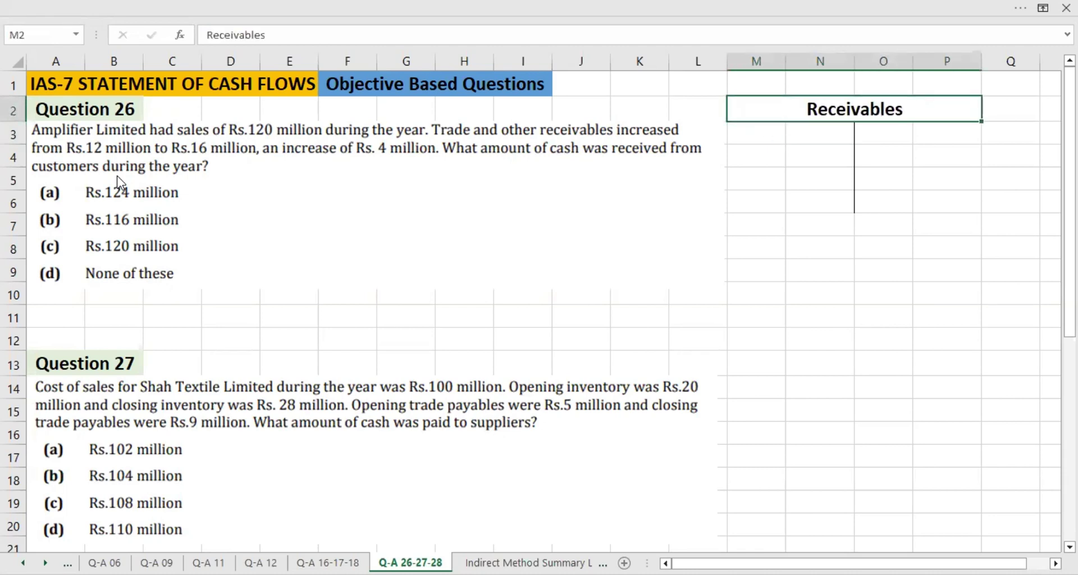
key(alt+h)
key(h)
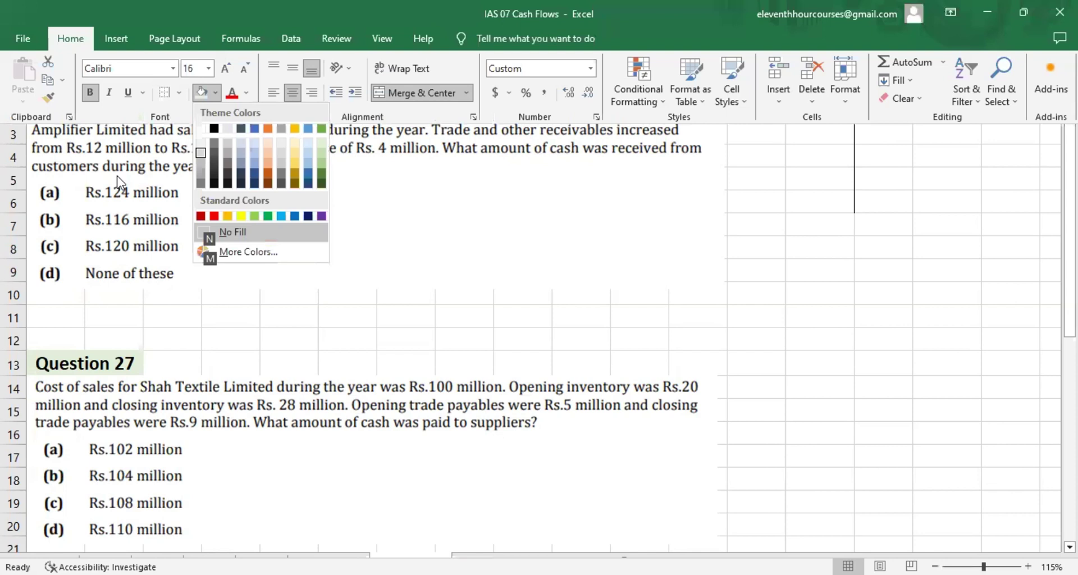
key(Return)
- Label the opening balance "b/d" in M3 and the closing balance "c/d" in O6
key(Down)
key(Left)
key(Left)
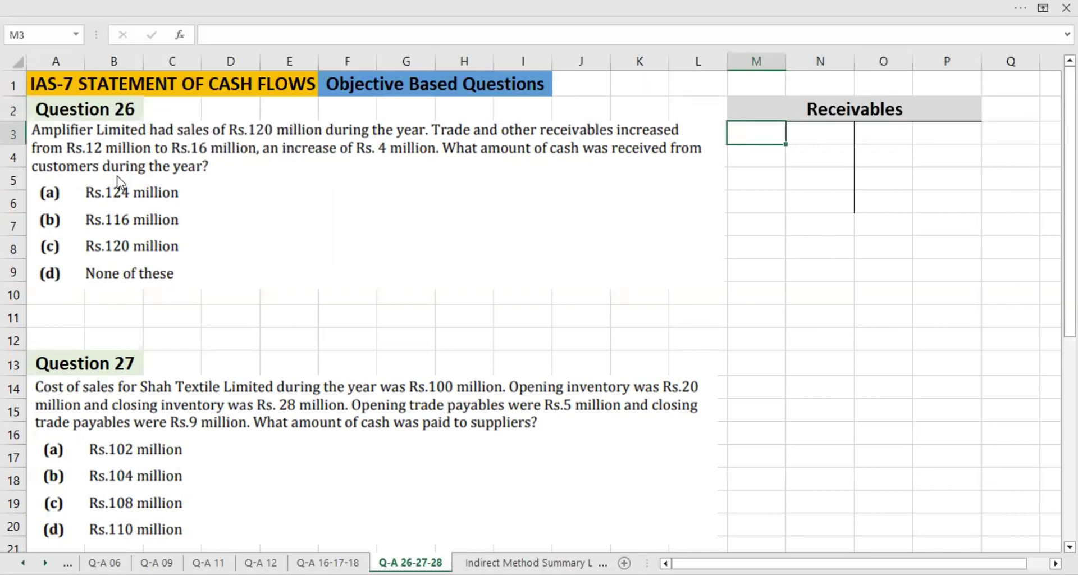
text(b/d)
key(Return)
key(Right)
key(Right)
key(Down)
key(Down)
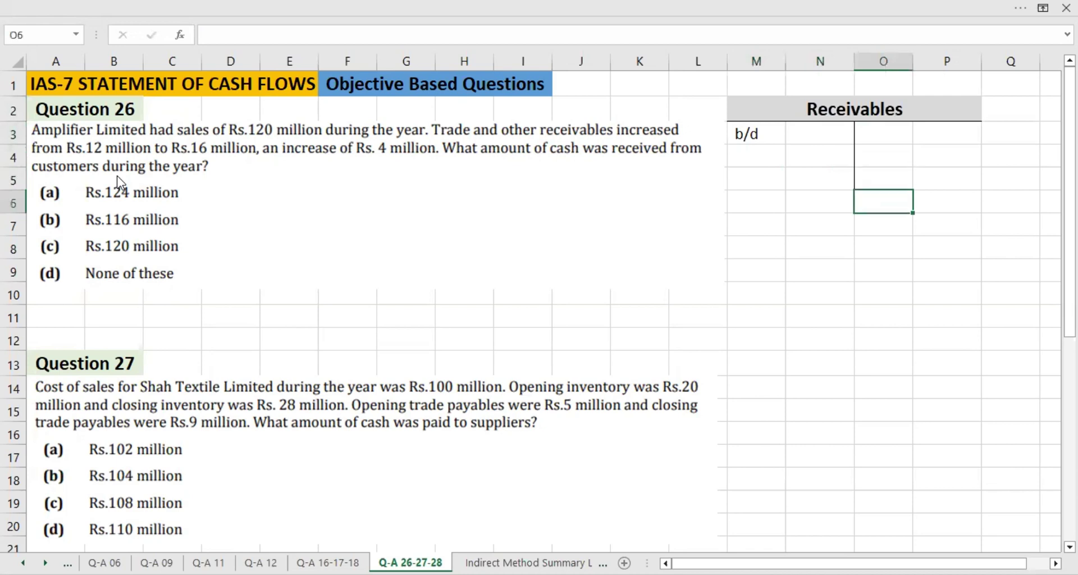
text(c/d)
key(Return)
- Enter the label "Sales" in M5 on the debit side and "Cash" in O3 on the credit side
key(Up)
key(Up)
key(Left)
key(Left)
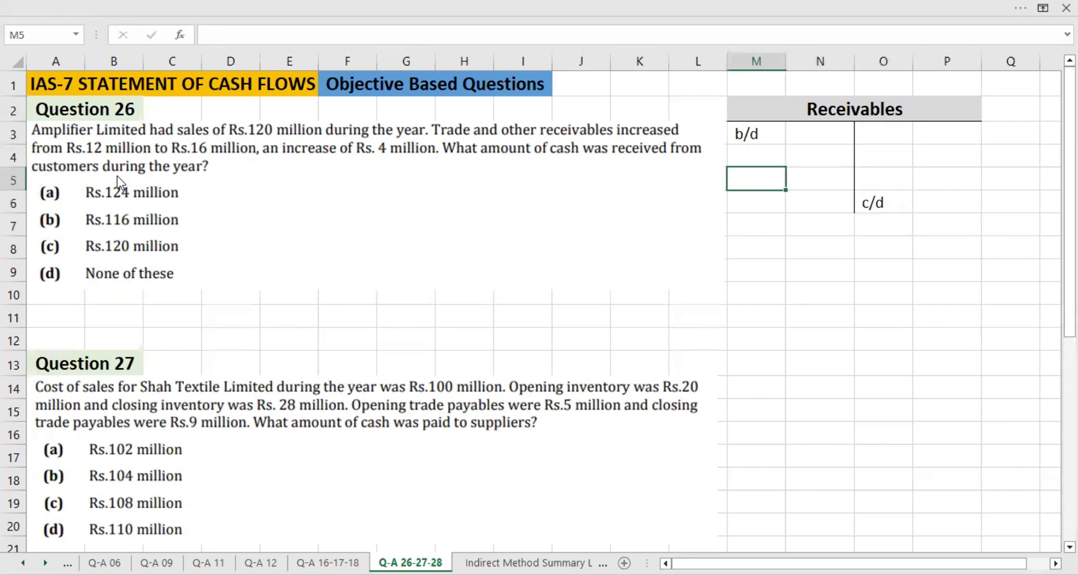
key(Up)
key(Down)
text(Sales)
key(Return)
key(Right)
key(Right)
key(Up)
key(Up)
key(Up)
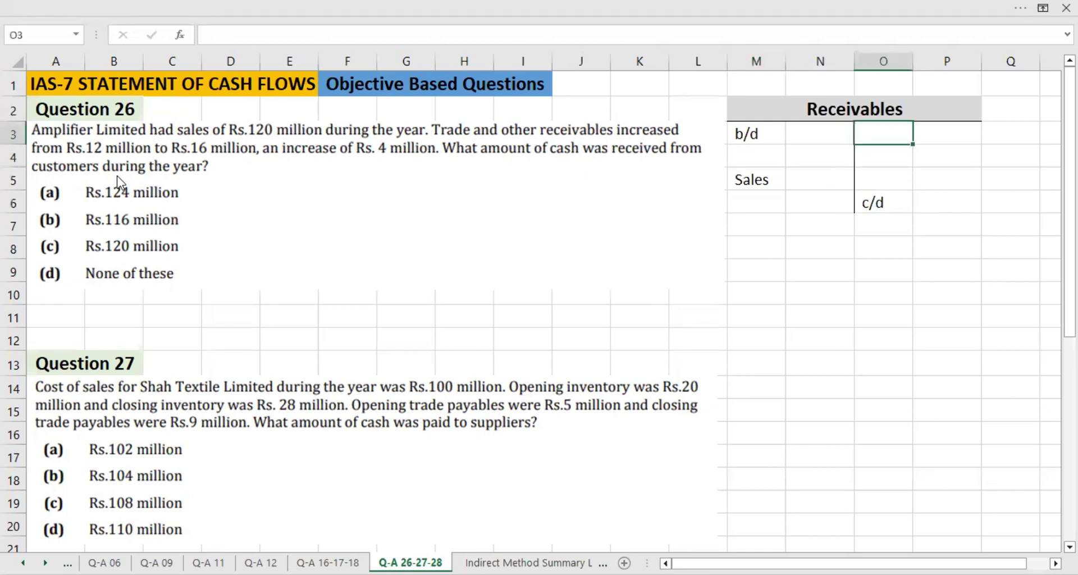
text(Cash)
key(Return)
- Enter 120 as the sales amount in N5 of the Receivables account
key(Right)
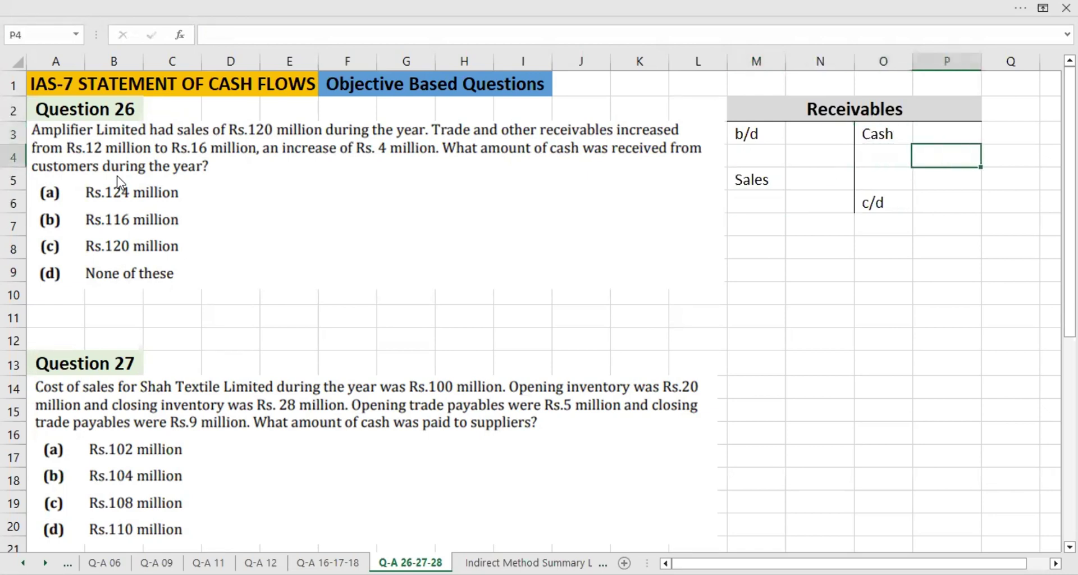
key(Up)
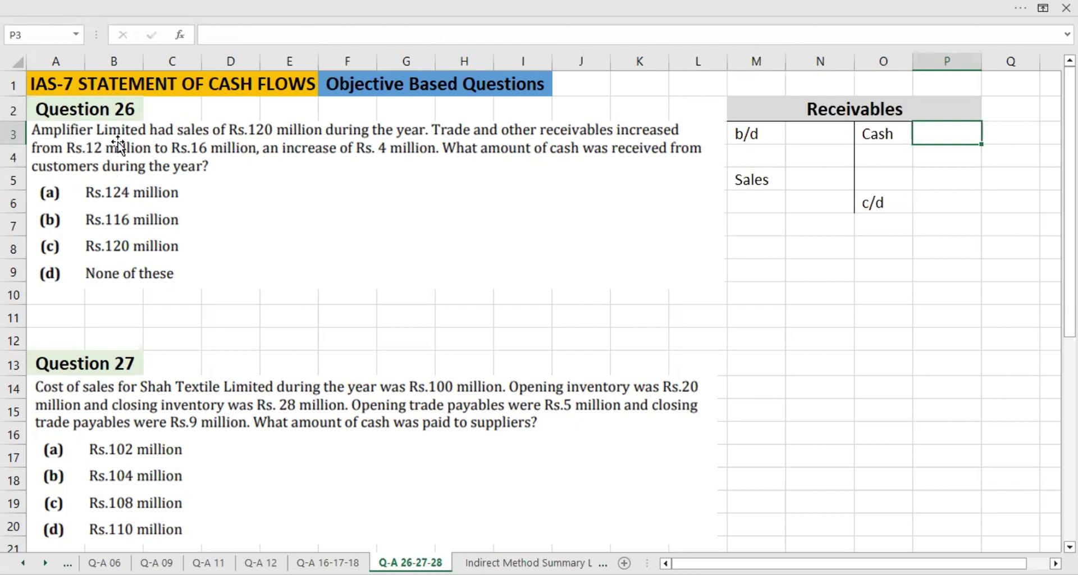
key(Left)
key(Left)
key(Down)
key(Down)
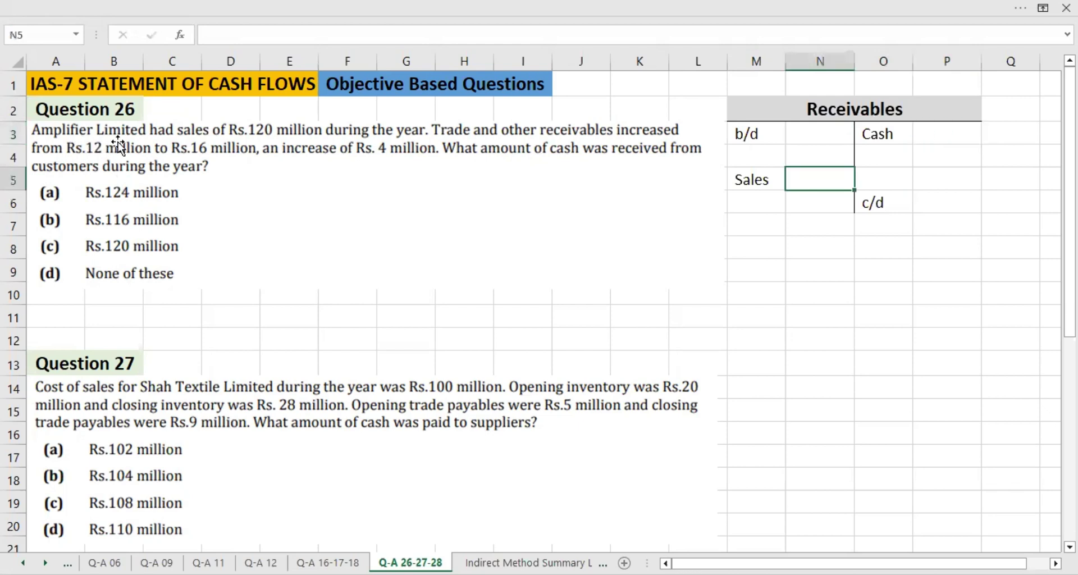
text(120)
key(Return)
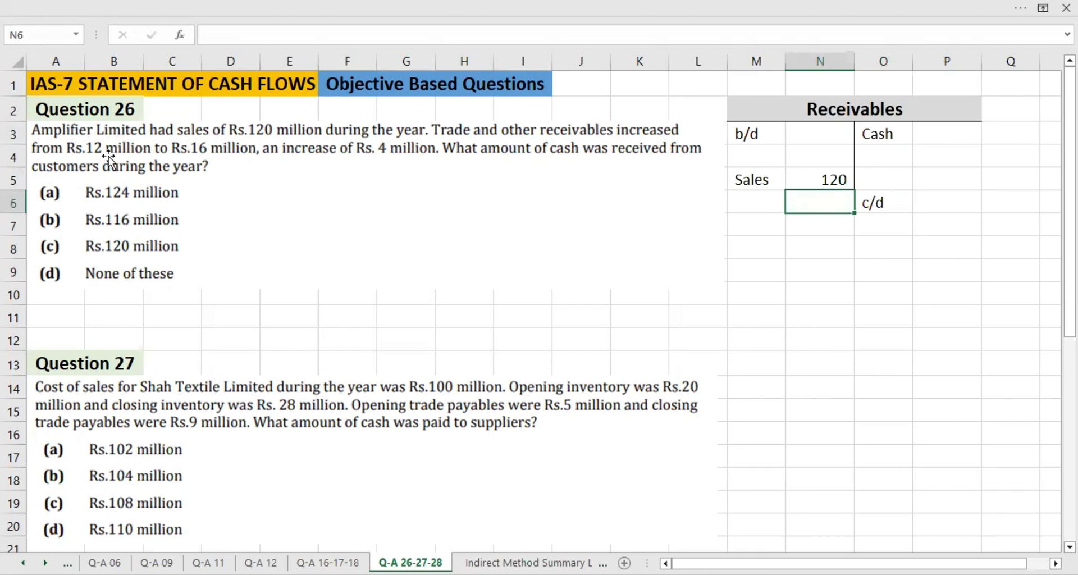
- Enter the opening balance 12 in N3 and the closing balance 16 in P6
key(Up)
key(Up)
key(Up)
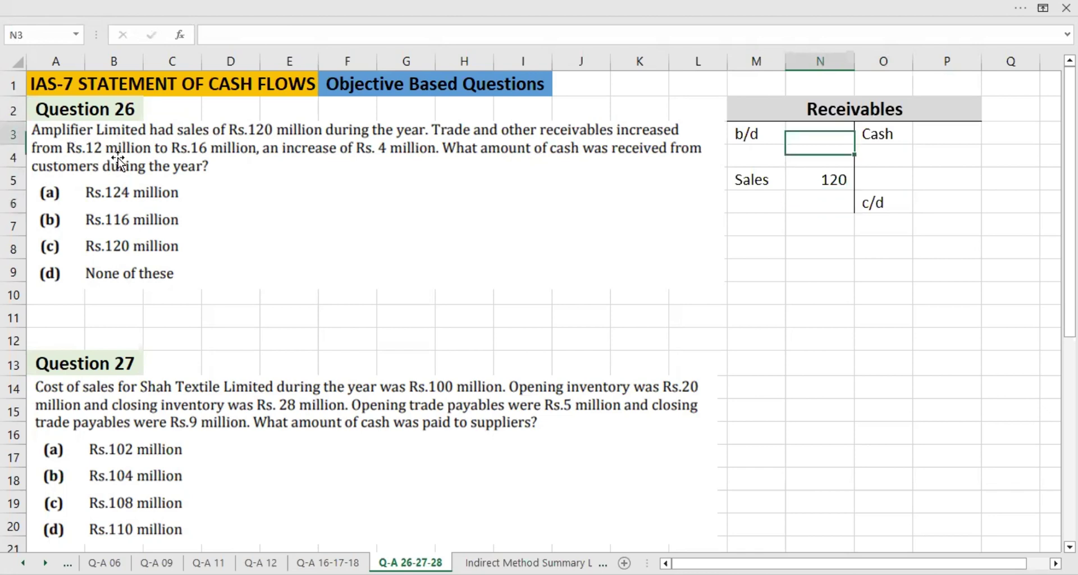
text(12)
key(Return)
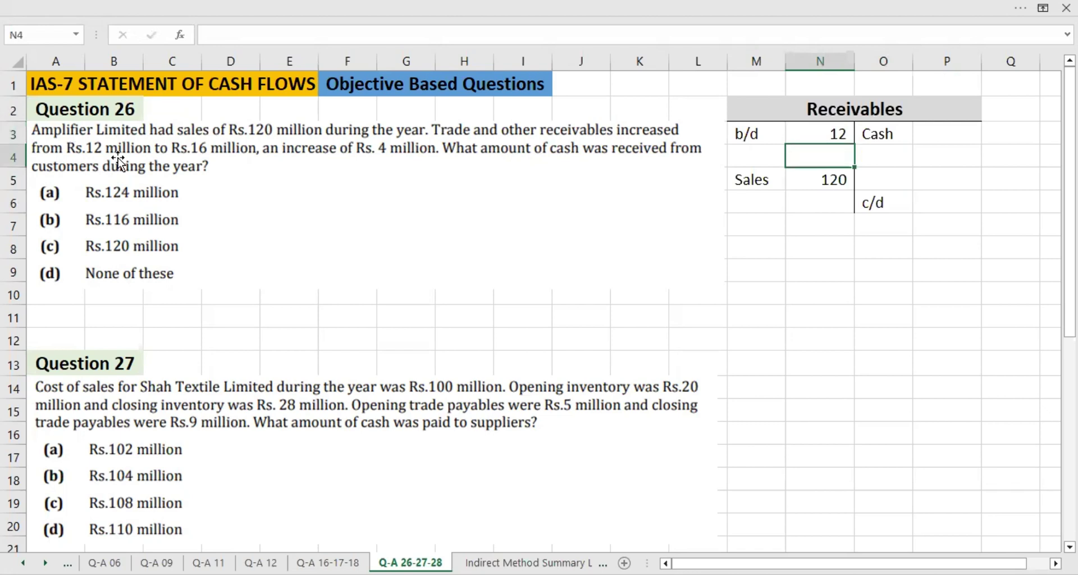
key(Down)
key(Down)
key(Right)
key(Right)
text(16)
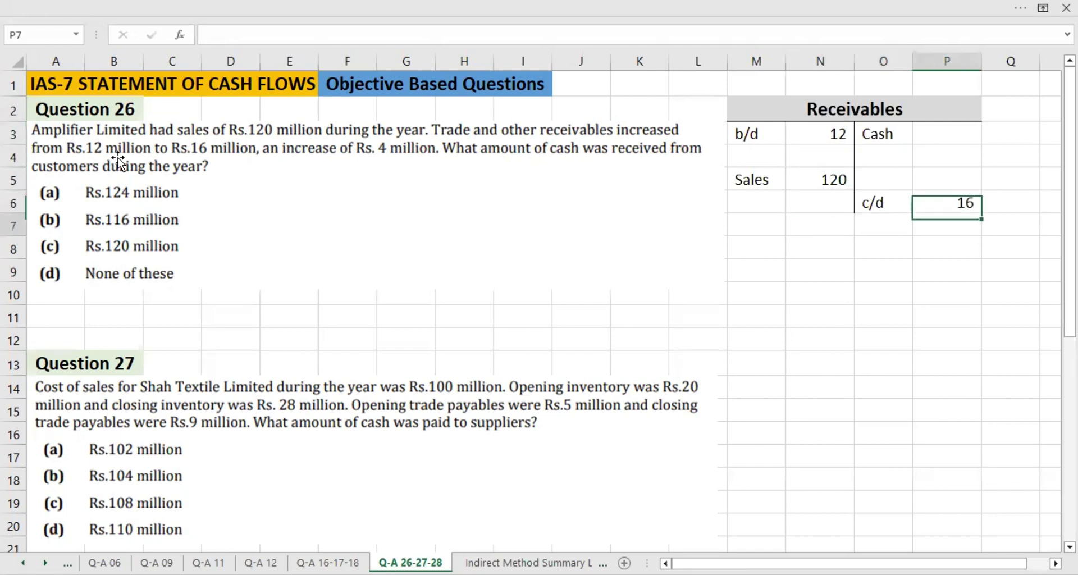
key(Return)
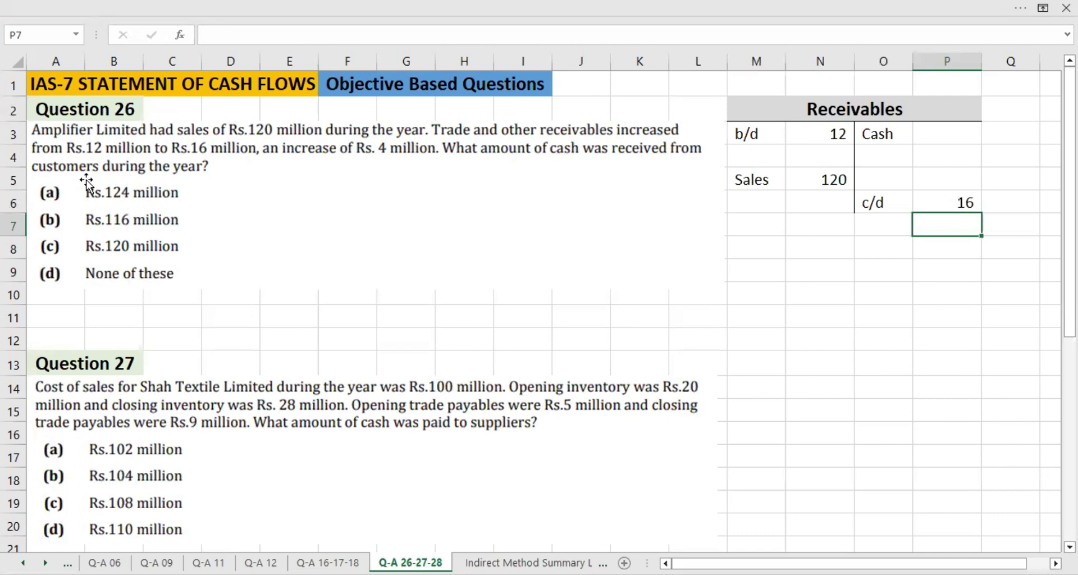
- Calculate the cash received in P3 with the formula =N3+N5-P6
key(Up)
key(Up)
key(Up)
key(Up)
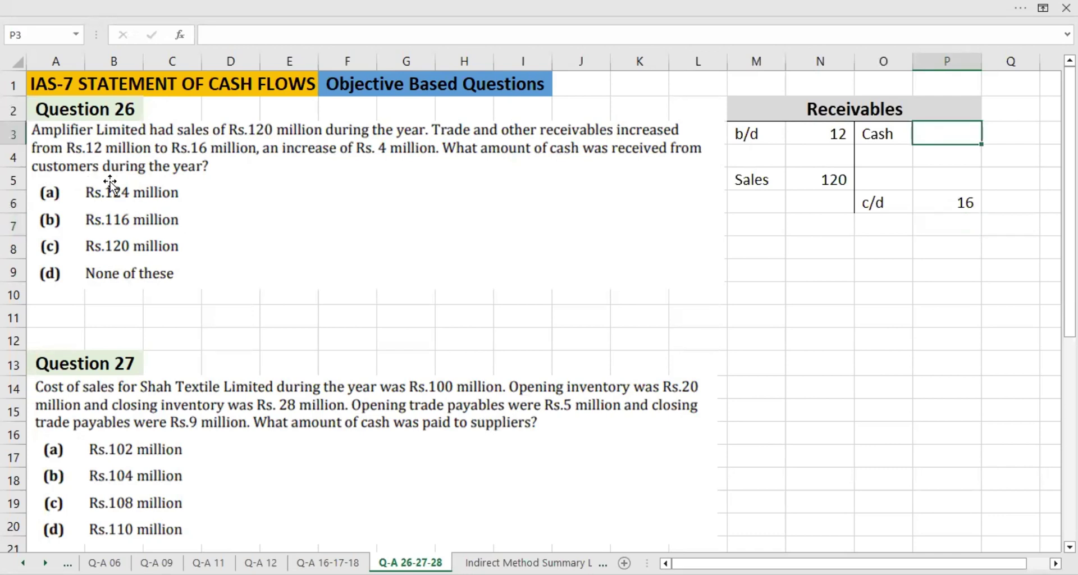
text(=)
key(Left)
key(Left)
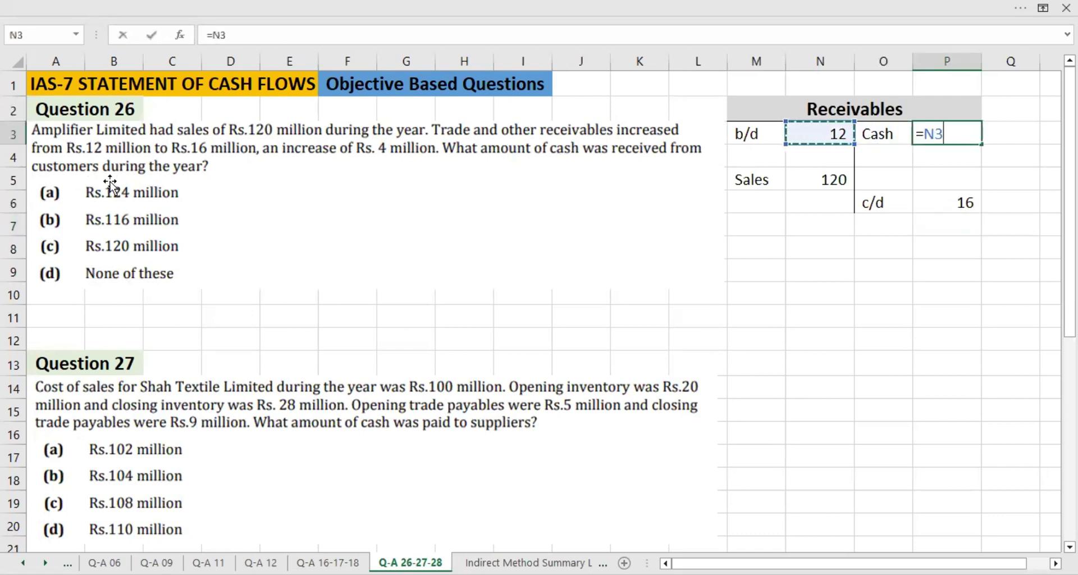
text(+)
key(Left)
key(Down)
key(Down)
key(Left)
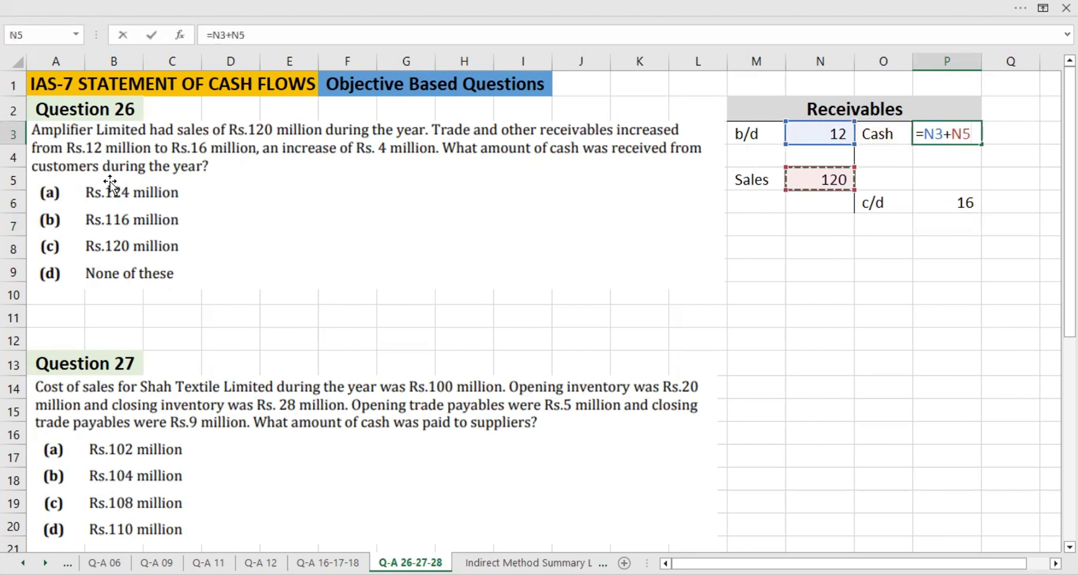
text(-)
key(Down)
key(Down)
key(Down)
key(Return)
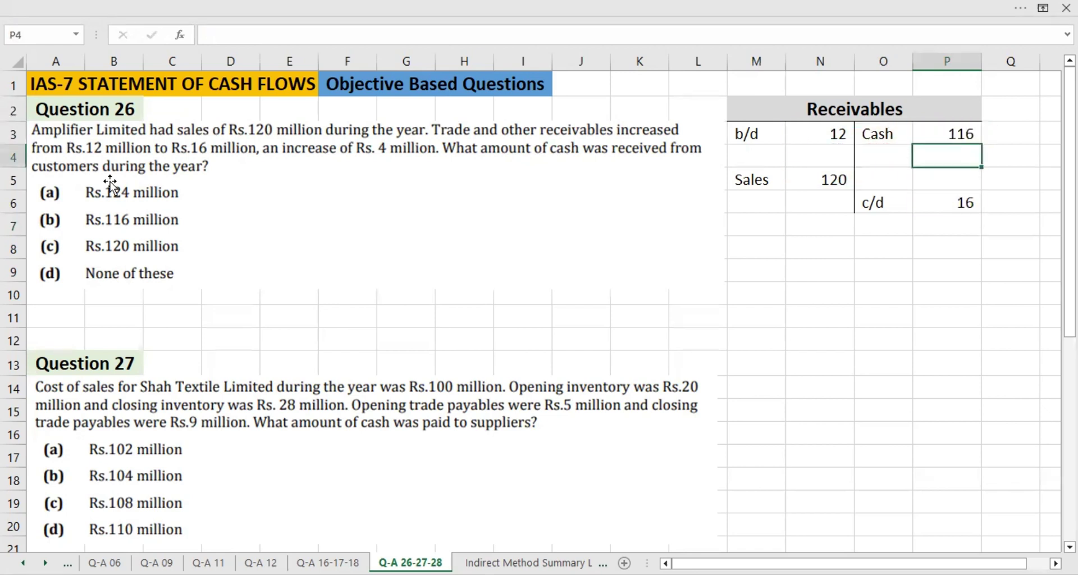
- Highlight the cash label and amount in O3:P3 with bold text and a yellow fill
key(Up)
key(shift+Left)
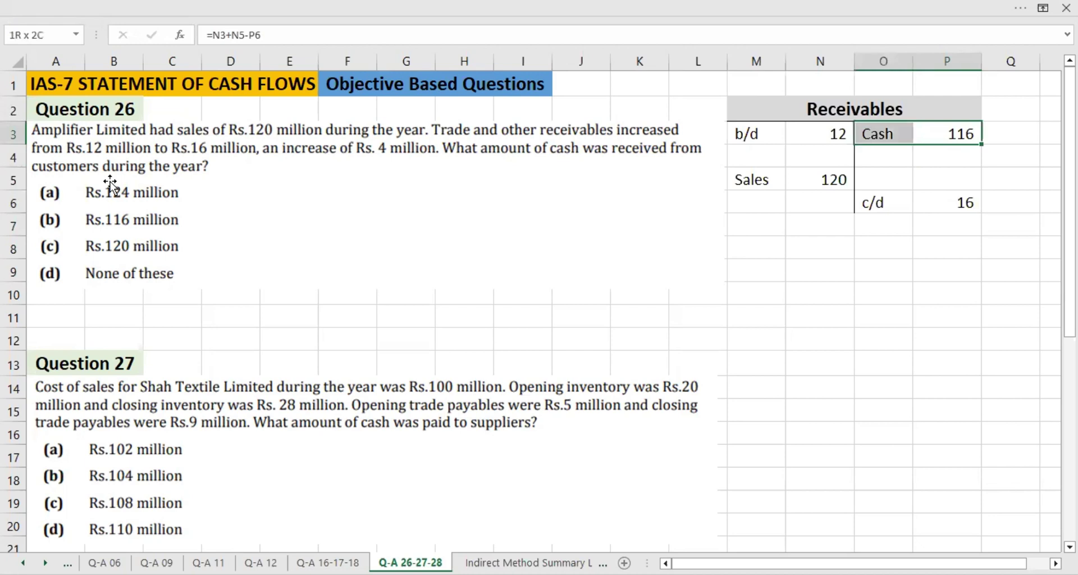
key(ctrl+b)
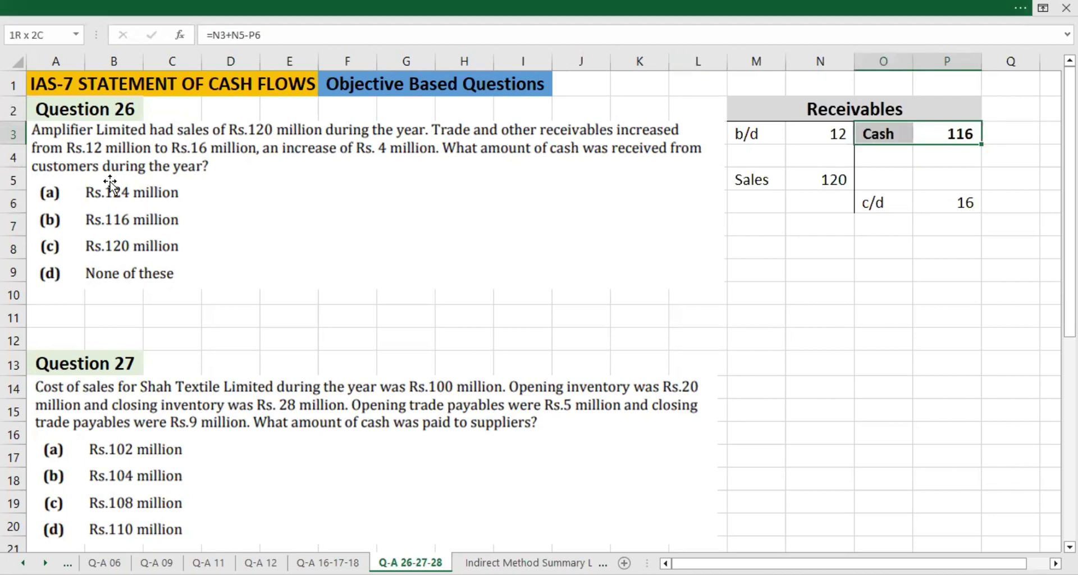
key(alt+h)
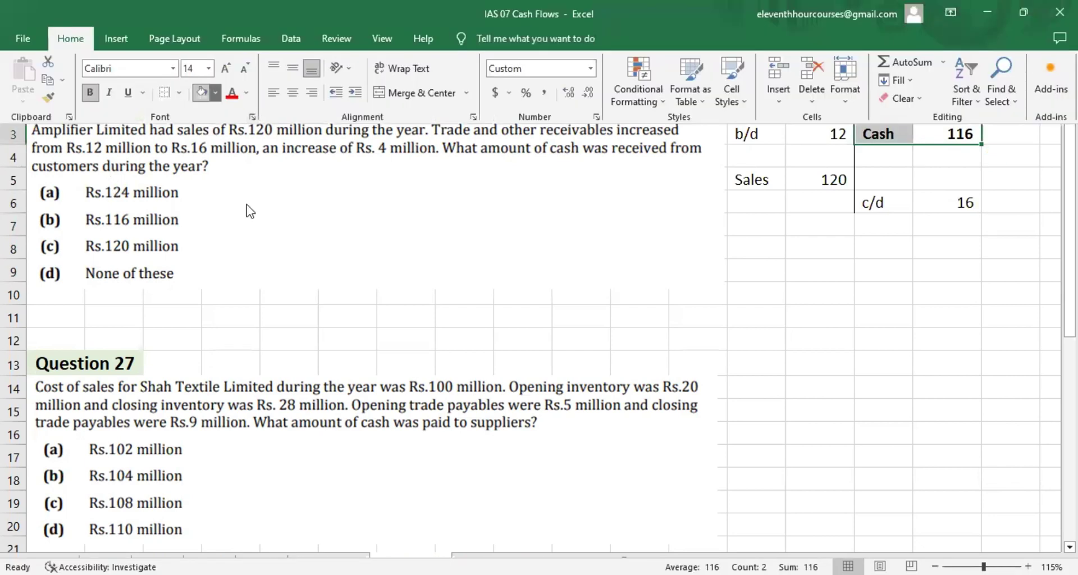
key(h)
click(240, 217)
- Merge M13:P13 beside Question 27 into one account heading with a bottom border
key(Down)
key(Down)
key(Down)
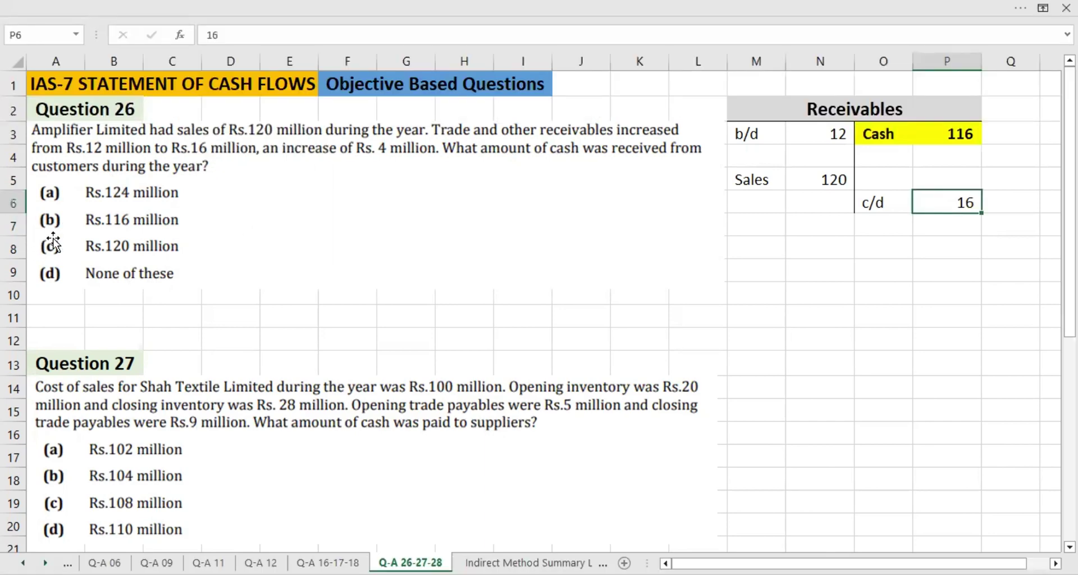
scroll(118, 226, down, 2)
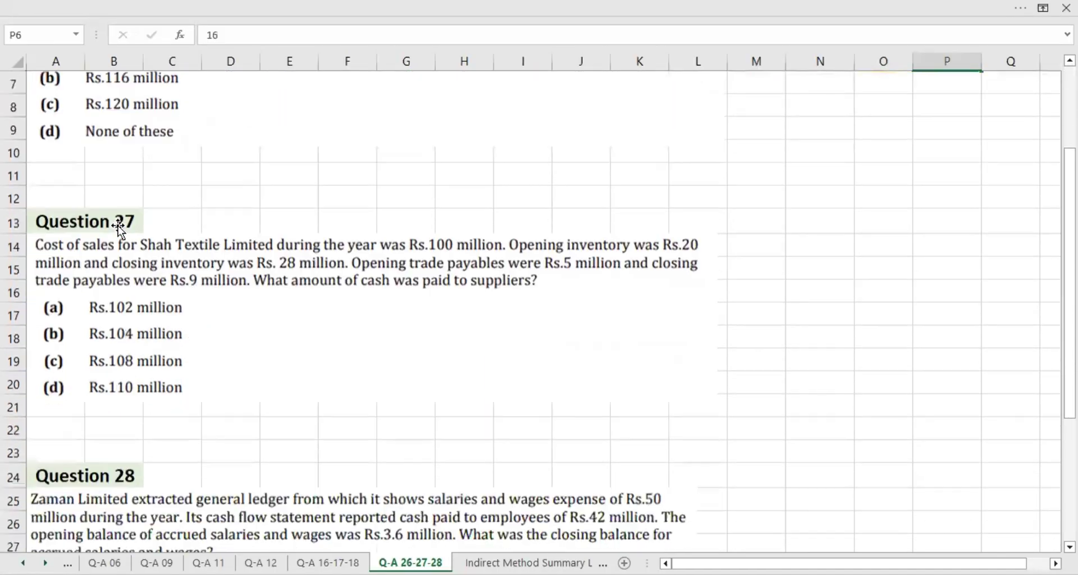
scroll(96, 252, down, 1)
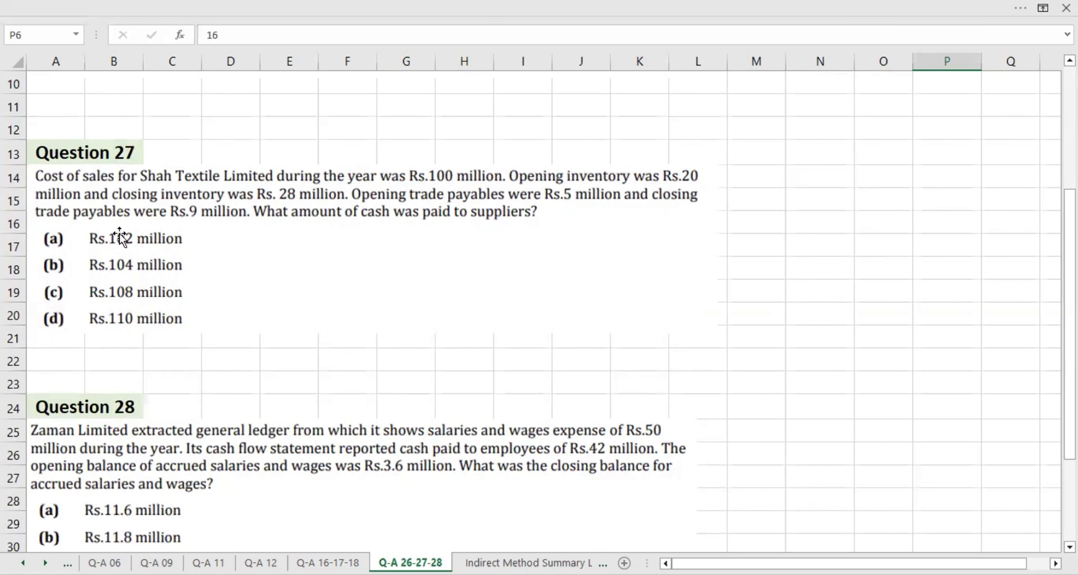
key(Left)
key(Left)
key(Left)
key(Down)
key(Down)
key(Down)
key(Down)
key(Down)
key(Down)
key(Down)
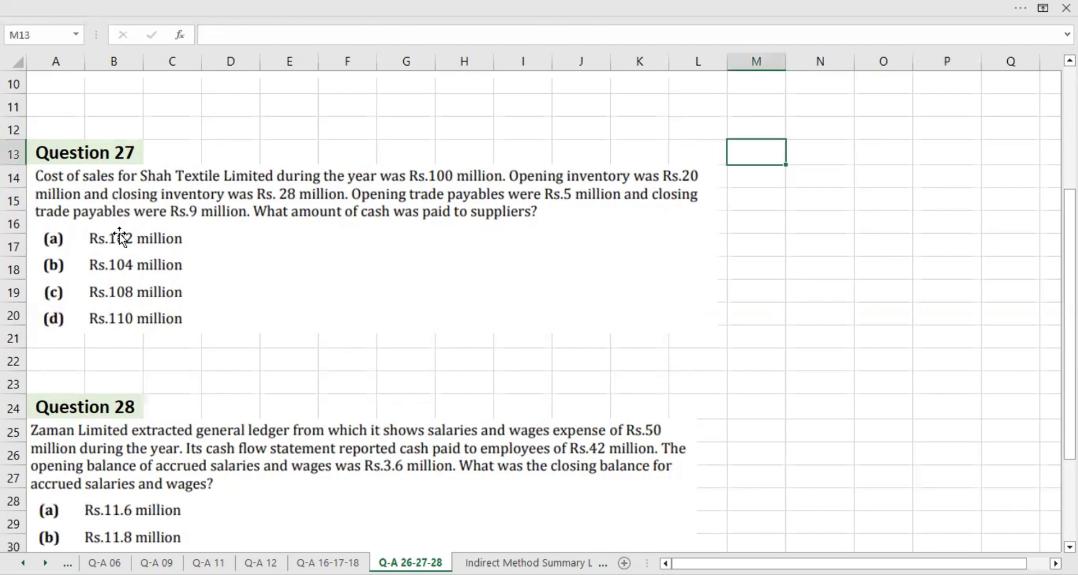
key(shift+Right)
key(shift+Right)
key(shift+Right)
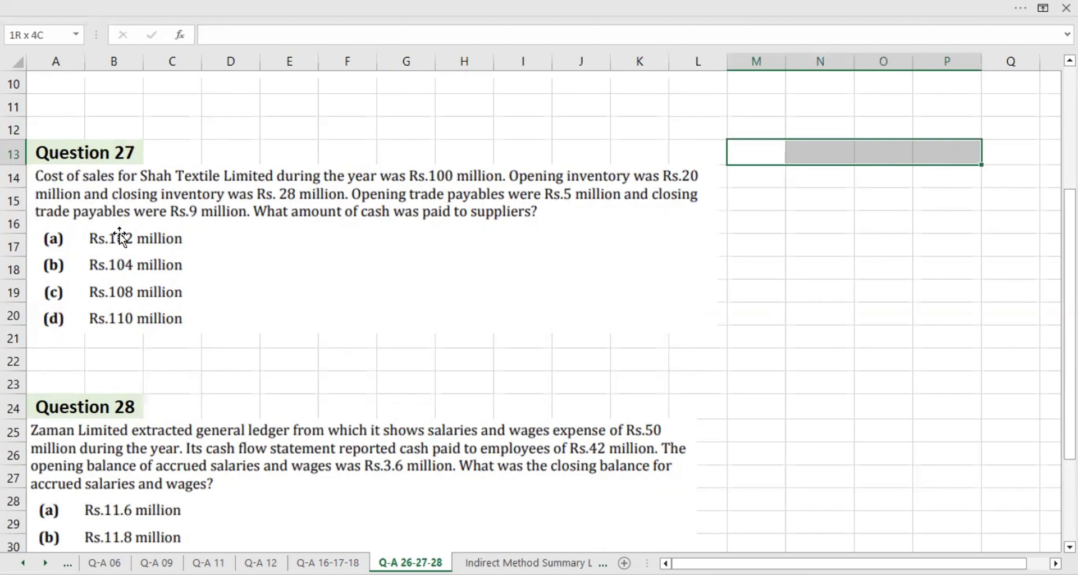
- Draw the T-account's vertical divider as a right border on N14:N17
key(Down)
key(Right)
key(shift+Down)
key(shift+Down)
key(shift+Down)
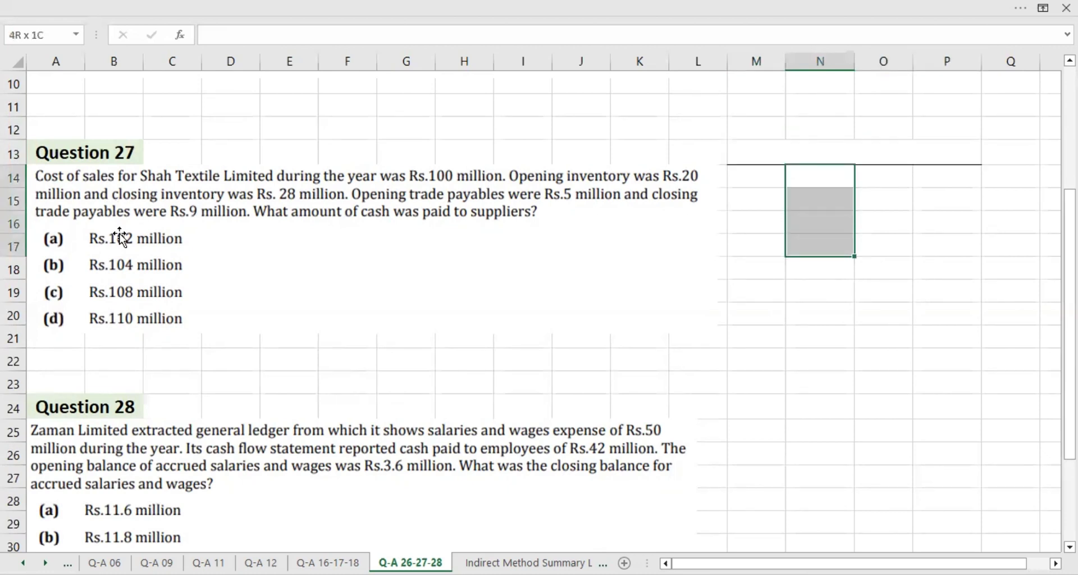
- Copy the blank T-account in M13:P17 and paste it starting at M19
key(Up)
key(shift+Down)
key(shift+Down)
key(shift+Down)
key(shift+Down)
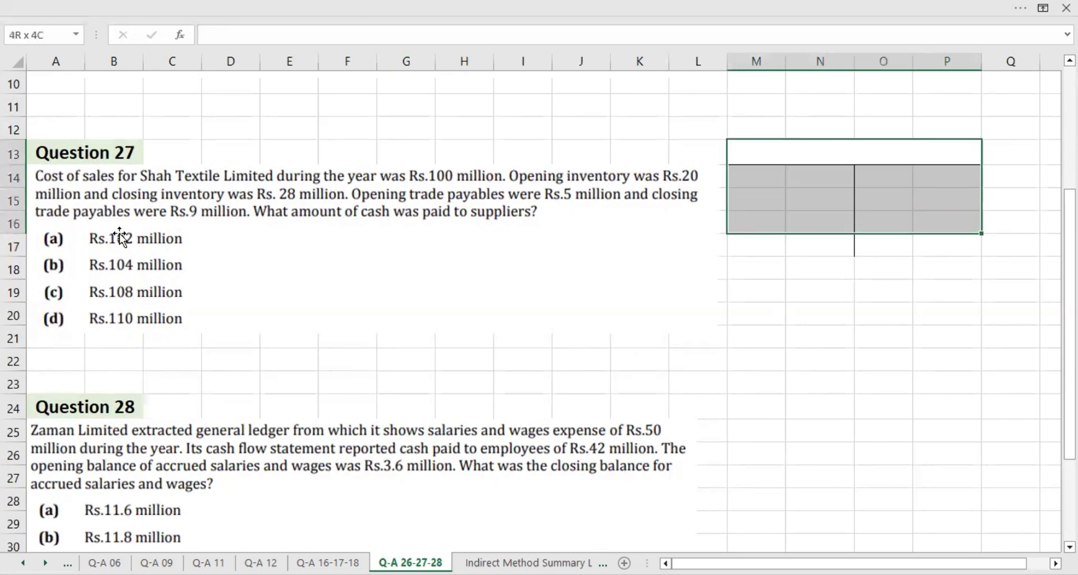
key(ctrl+c)
key(Down)
key(Right)
key(Down)
key(Down)
key(Down)
key(Down)
key(Down)
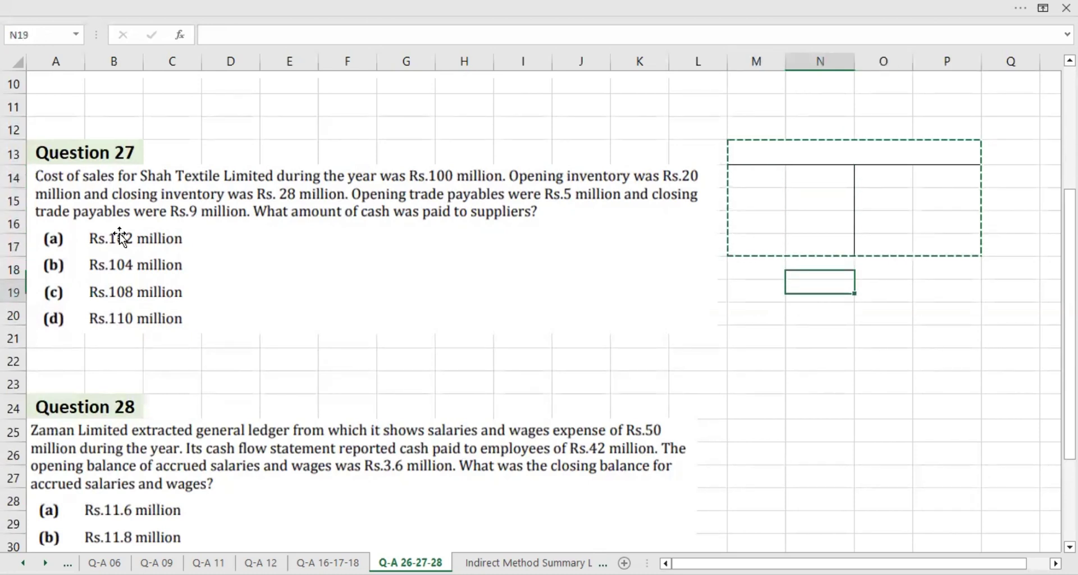
key(Left)
key(ctrl+v)
- Enter the heading "Investory" for the first T-account in M13 and make it bold
key(Right)
key(Left)
key(Left)
key(Up)
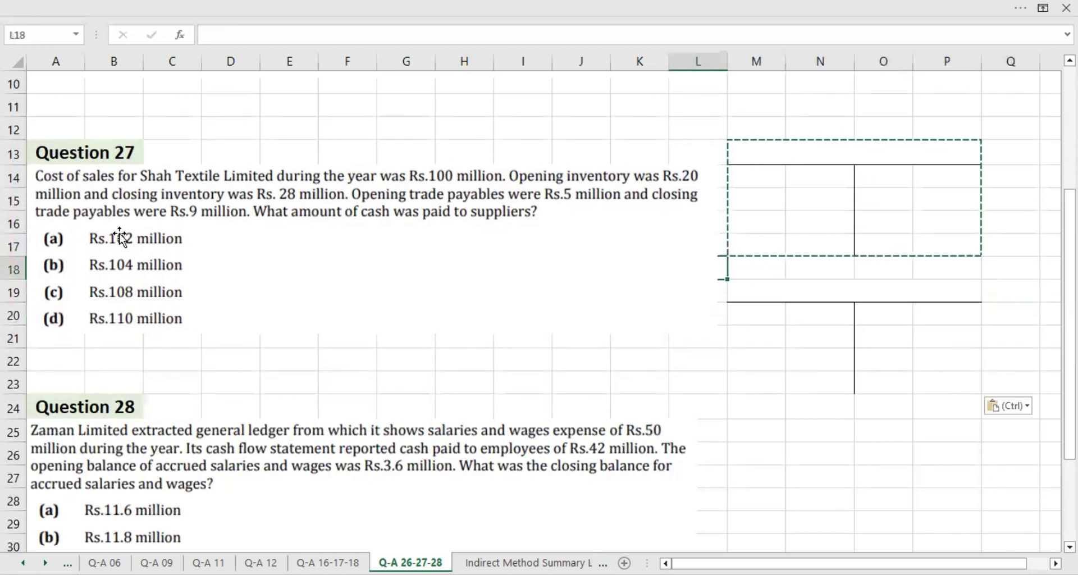
key(Right)
key(Up)
key(Up)
key(Up)
key(Up)
key(Up)
text(In)
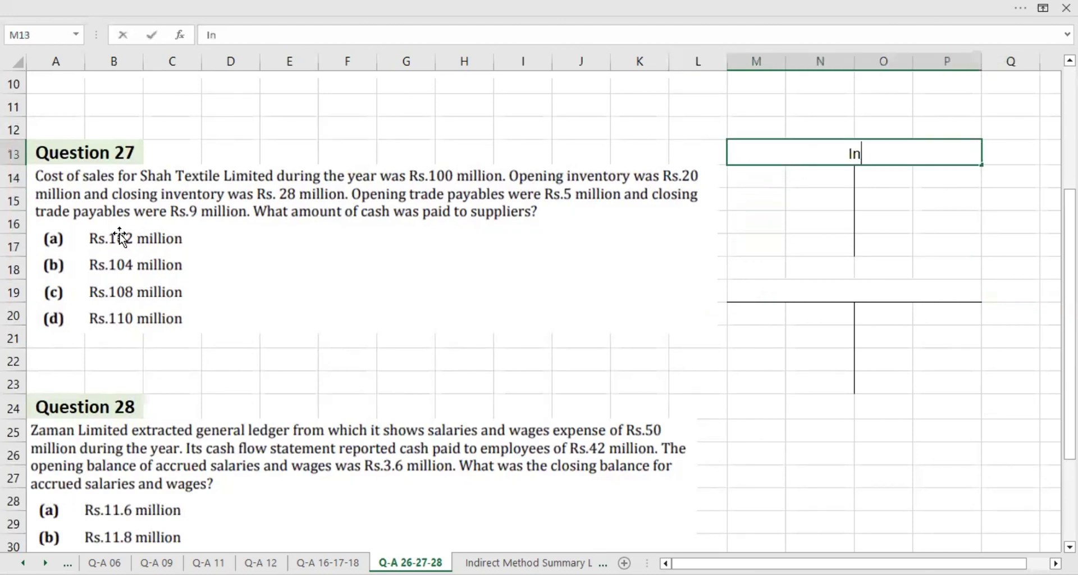
text(vestory)
key(Return)
key(Right)
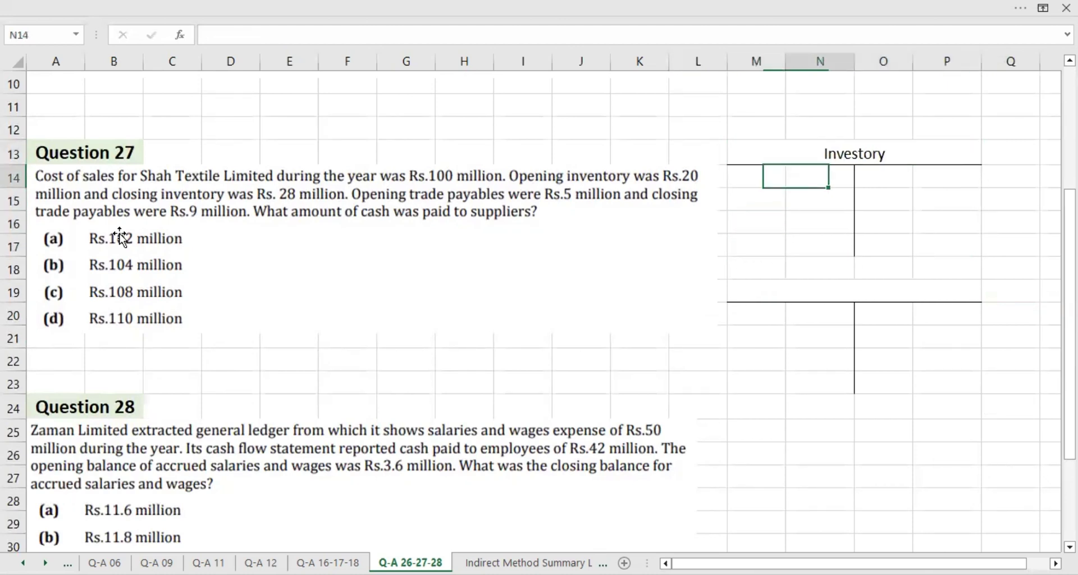
key(Up)
key(ctrl+b)
- Enter the heading "Trade payable" for the second T-account in M19 and make it bold
key(Down)
key(Down)
key(Down)
key(Down)
key(Down)
key(Down)
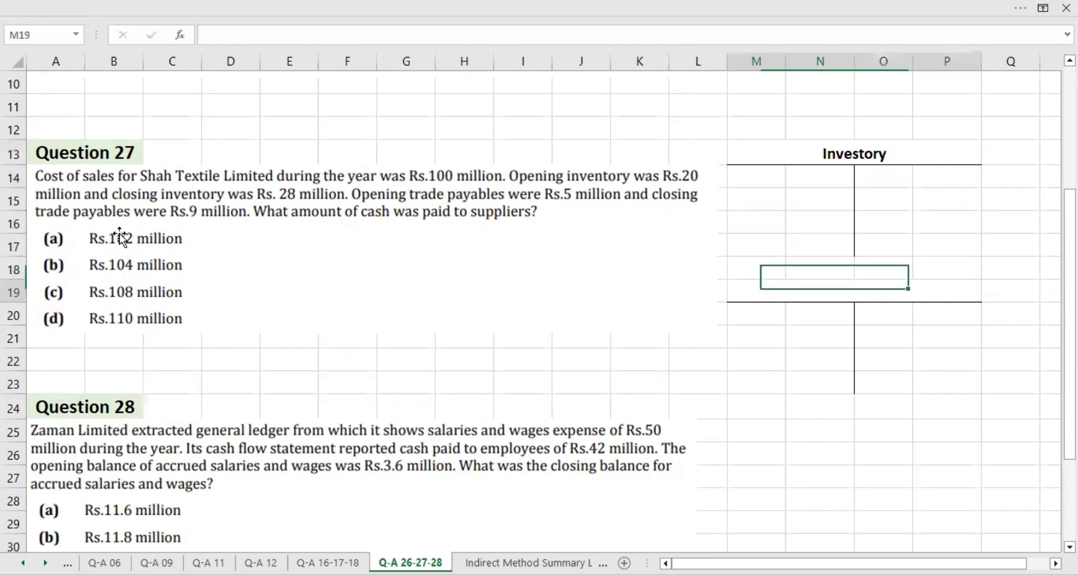
text(Trade payable)
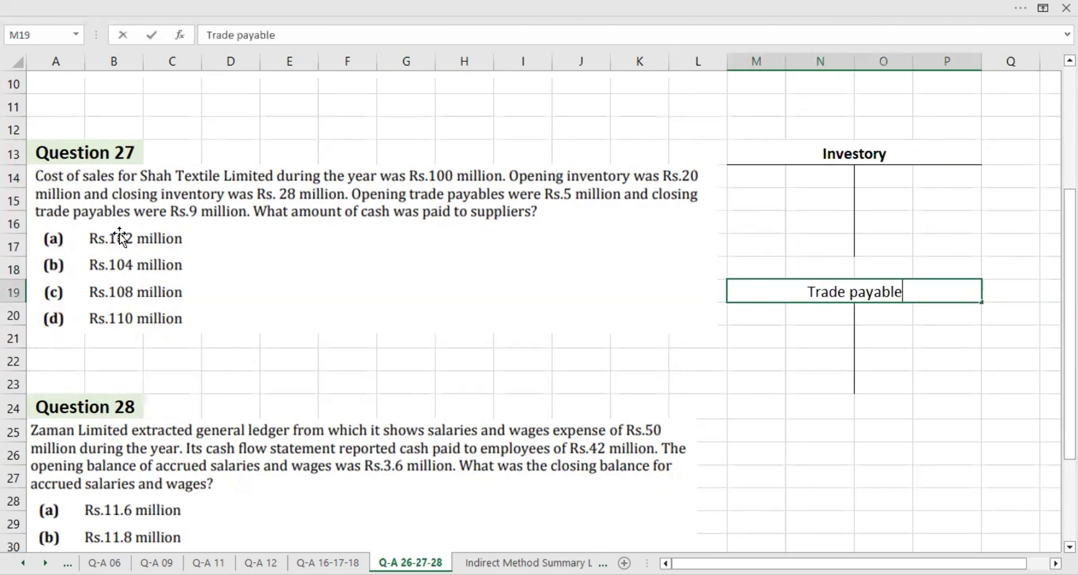
key(Return)
key(Up)
key(ctrl+b)
- Fill the M13 account heading with the lighter gold theme colour
key(Up)
key(Up)
key(Up)
key(Up)
key(Up)
key(Up)
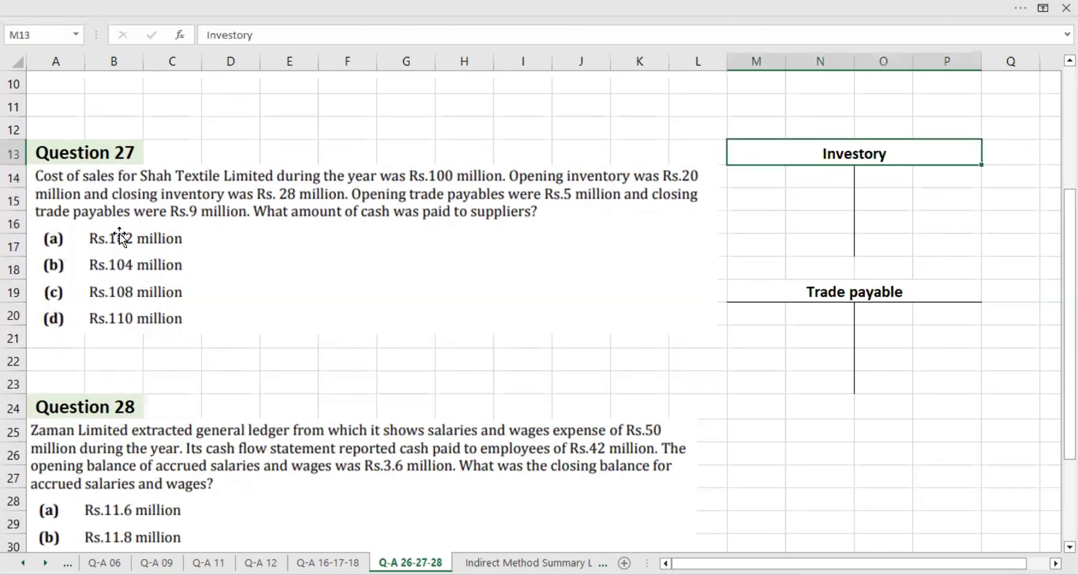
key(alt+h)
key(h)
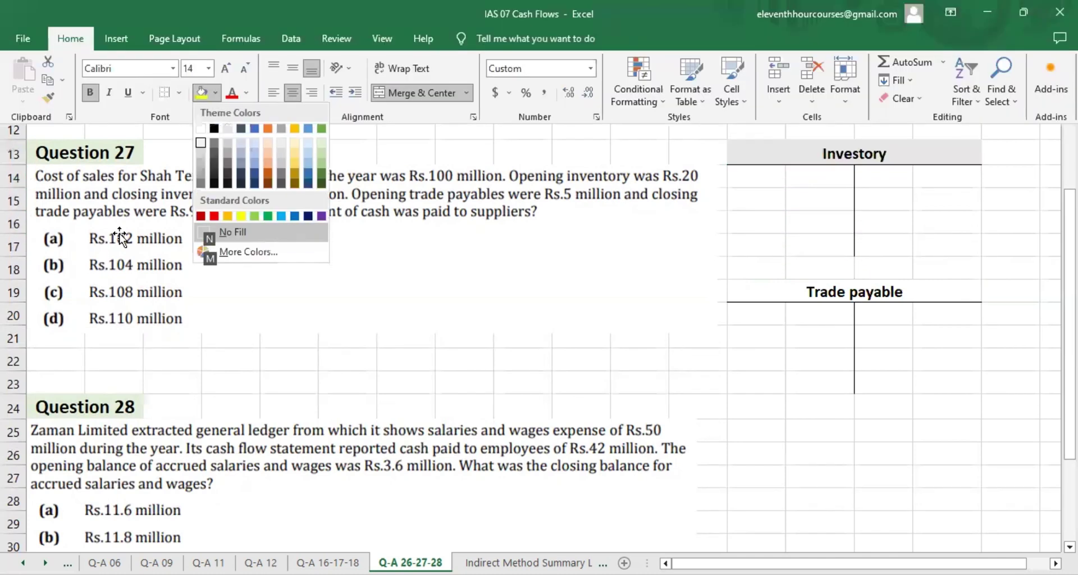
key(Down)
key(Right)
key(Right)
key(Right)
key(Right)
key(Right)
key(Right)
key(Right)
key(Down)
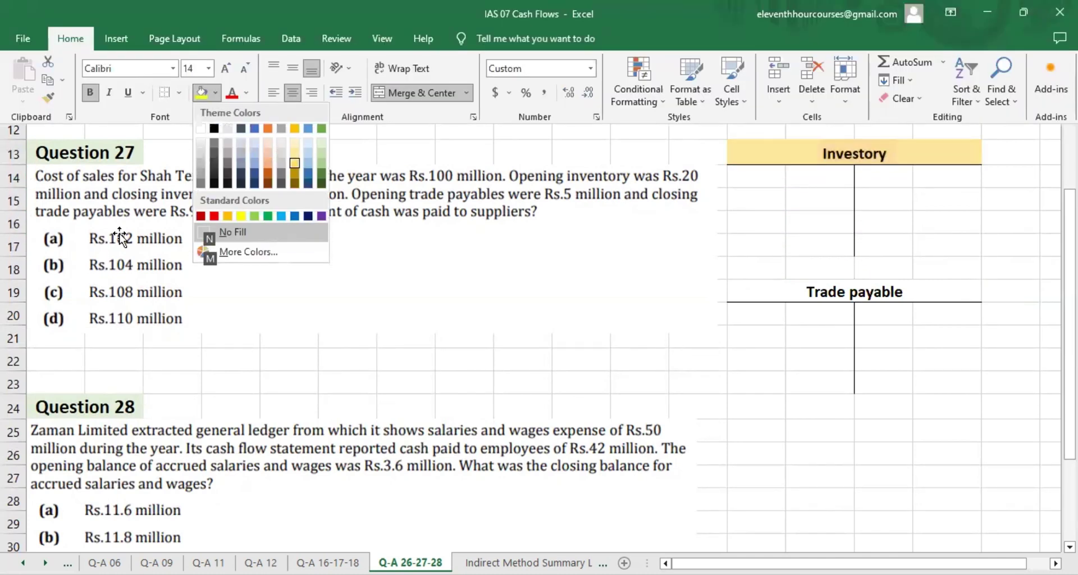
key(Return)
- Fill the Trade payable heading in M19 with the lighter green theme colour
key(Down)
key(Down)
key(Down)
key(Down)
key(Down)
key(Down)
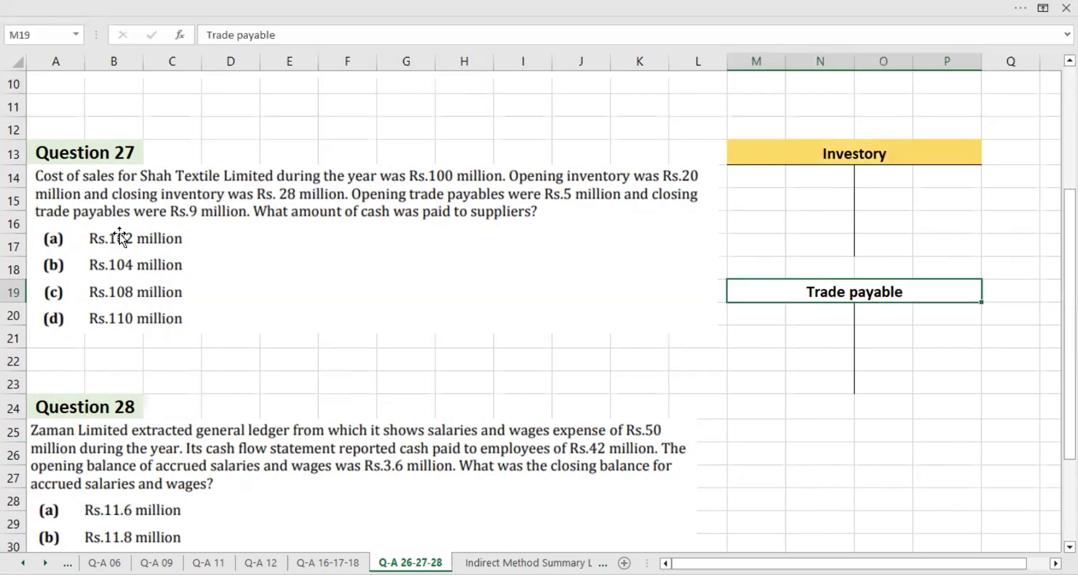
key(alt+h)
key(h)
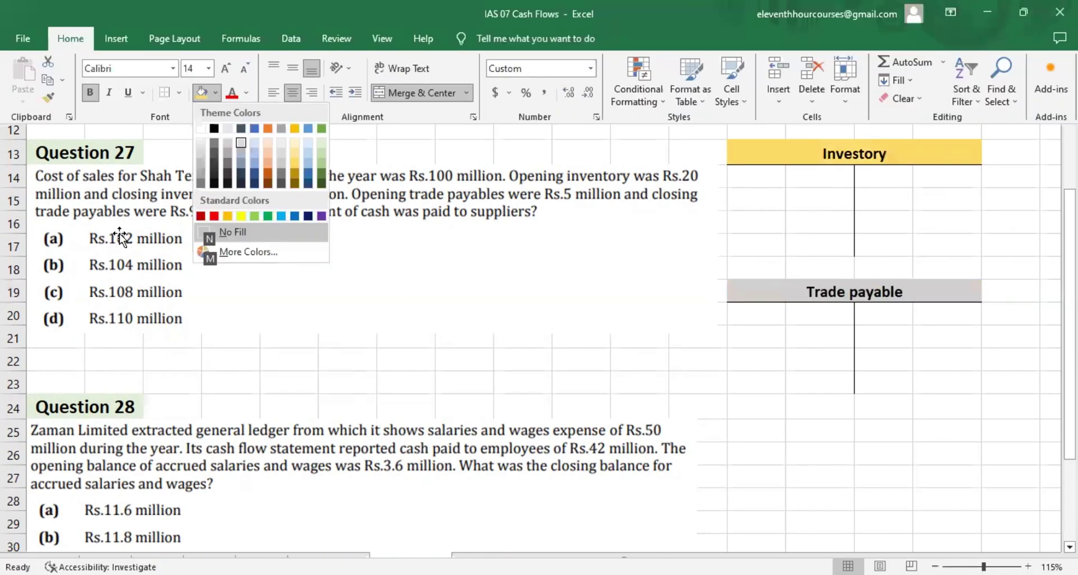
key(Down)
key(Right)
key(Right)
key(Right)
key(Right)
key(Right)
key(Right)
key(Right)
key(Right)
key(Down)
key(Down)
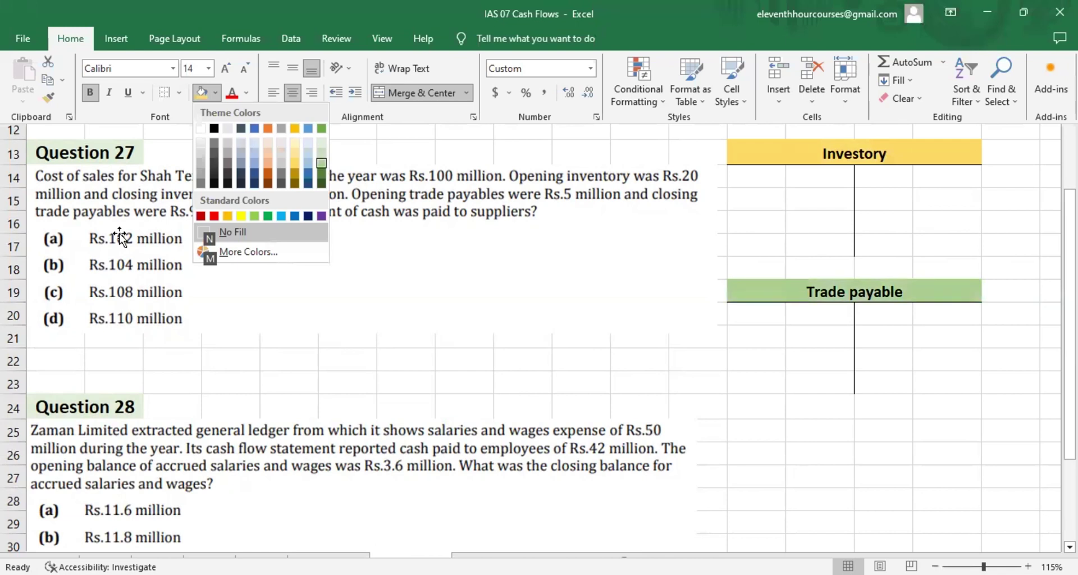
key(Return)
- Correct the spelling of the M13 account heading to "Inventory"
key(Up)
key(Up)
key(Up)
key(Up)
key(Up)
key(Up)
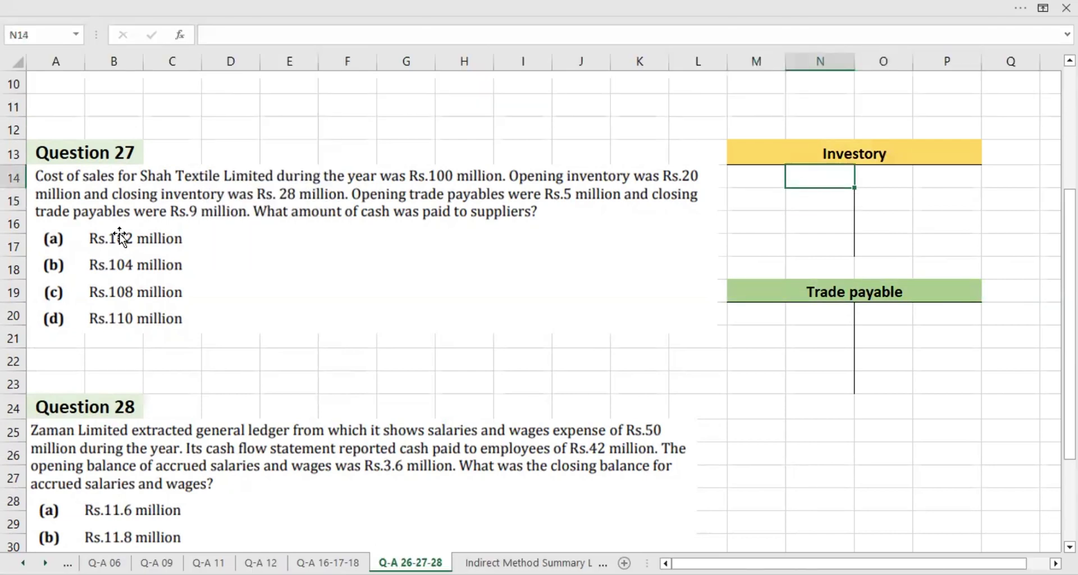
key(F2)
key(Left)
key(Left)
key(Left)
key(Left)
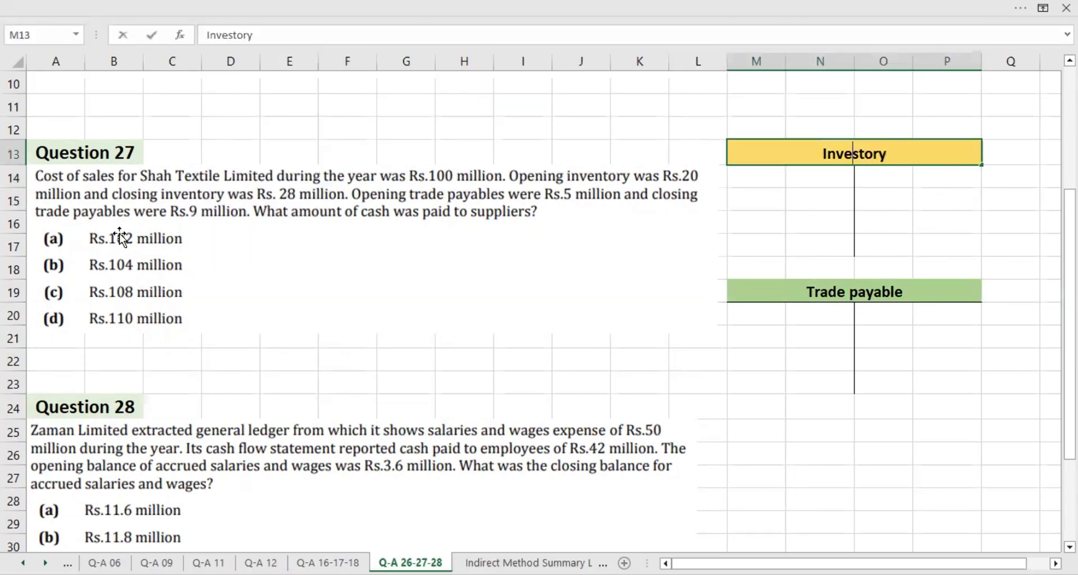
key(BackSpace)
text(n)
key(Return)
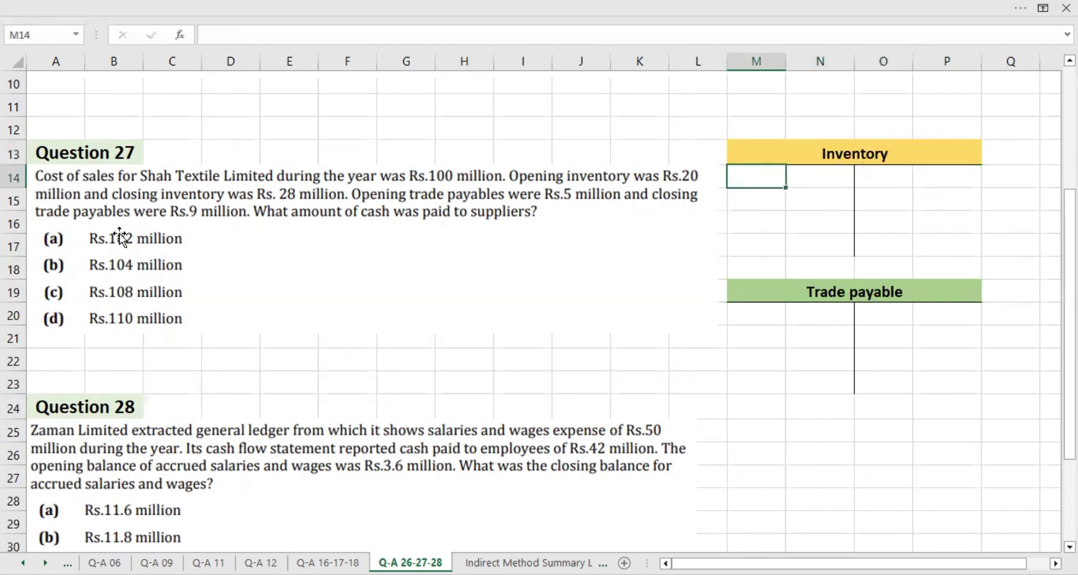
- Label the Inventory account's opening balance b/d in M14 and its closing balance c/d in O17
text(b/d)
key(Return)
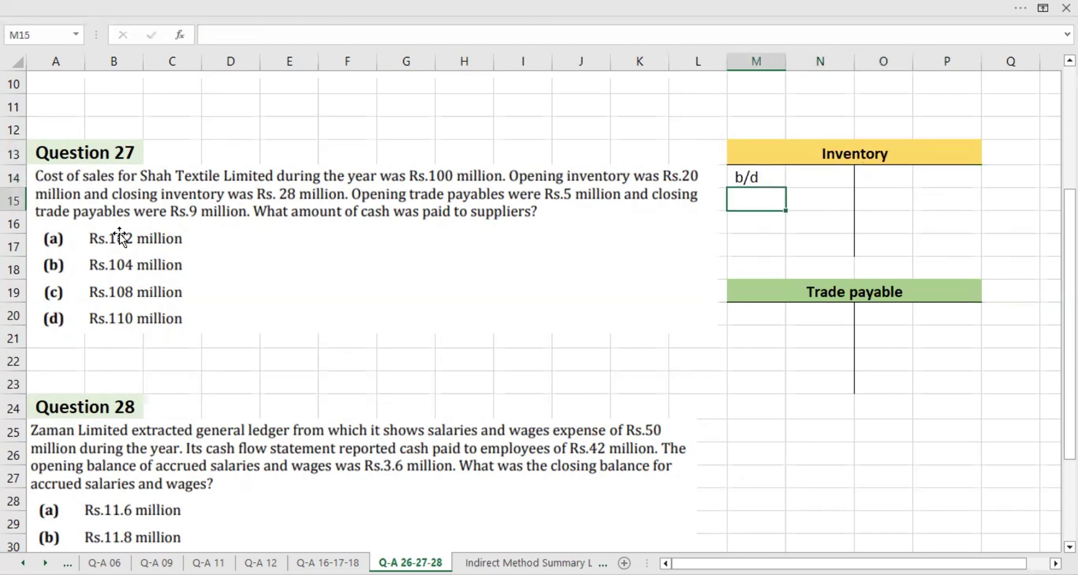
key(Right)
key(Right)
key(Down)
key(Down)
text(c/d)
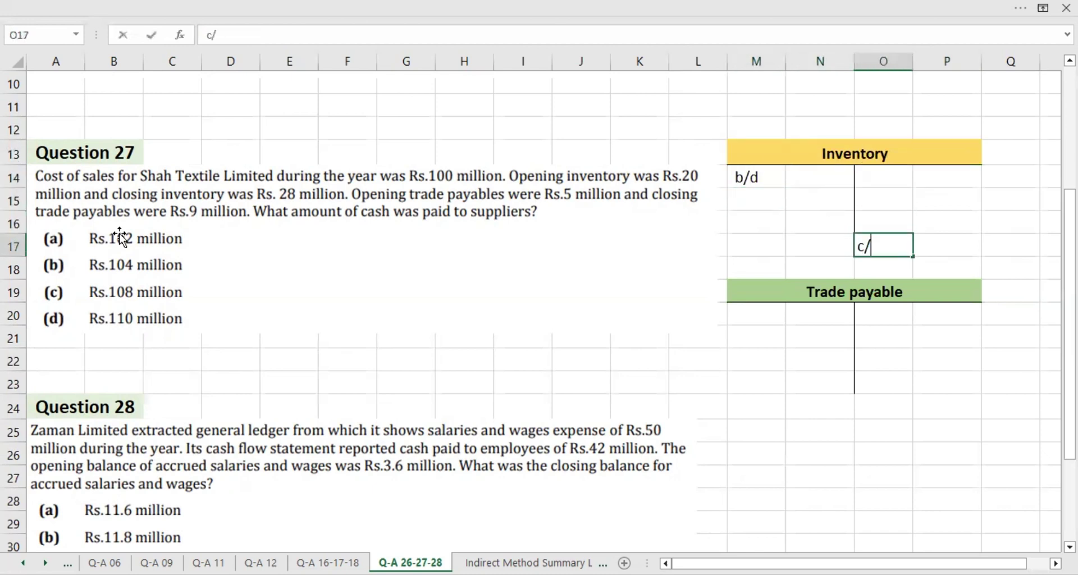
key(Return)
- Enter the cost of sales label COS on the Inventory account's credit side in O15
key(Up)
key(Up)
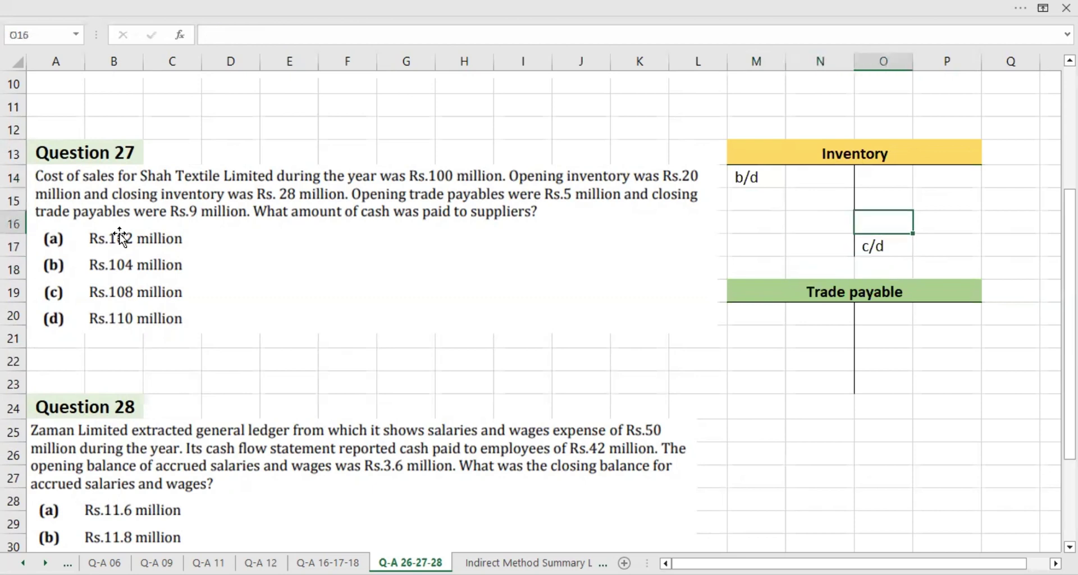
key(Up)
key(Up)
key(Down)
text(C)
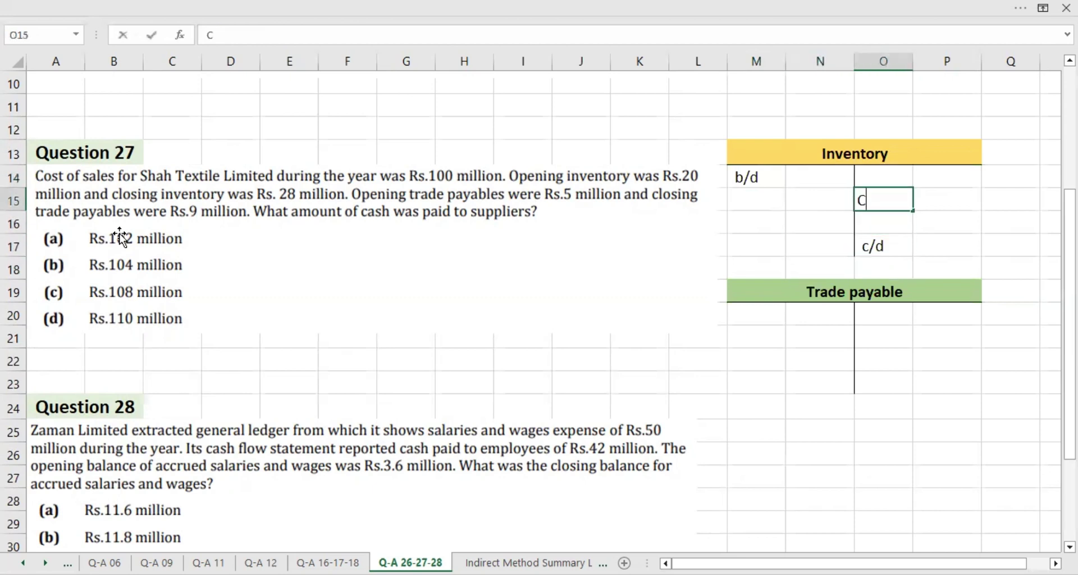
text(OS)
key(Up)
- Enter the label Purchases on the Inventory account's debit side in M16
key(Left)
key(Left)
key(Down)
key(Down)
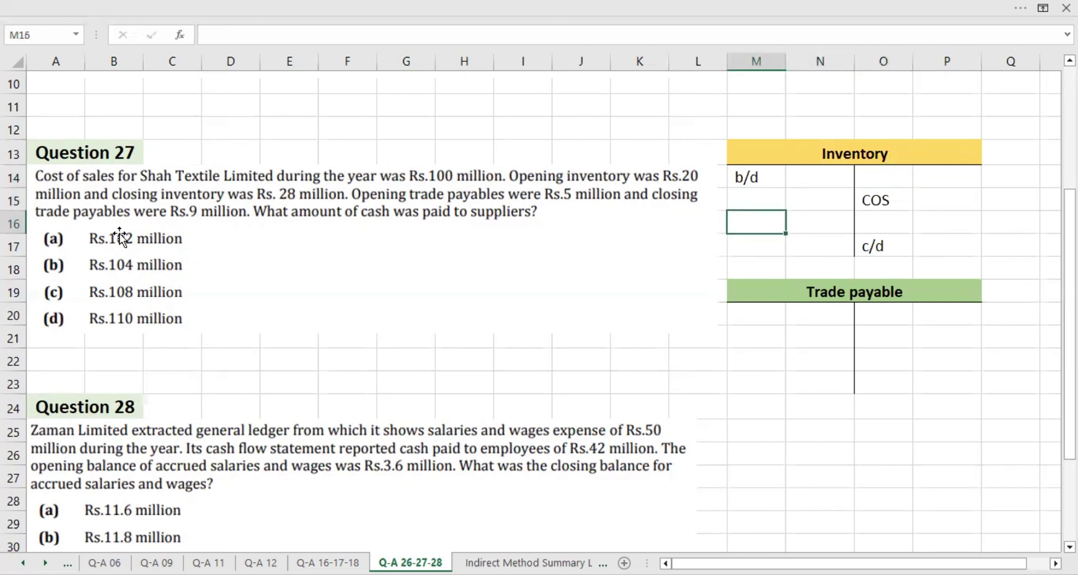
text(Purch)
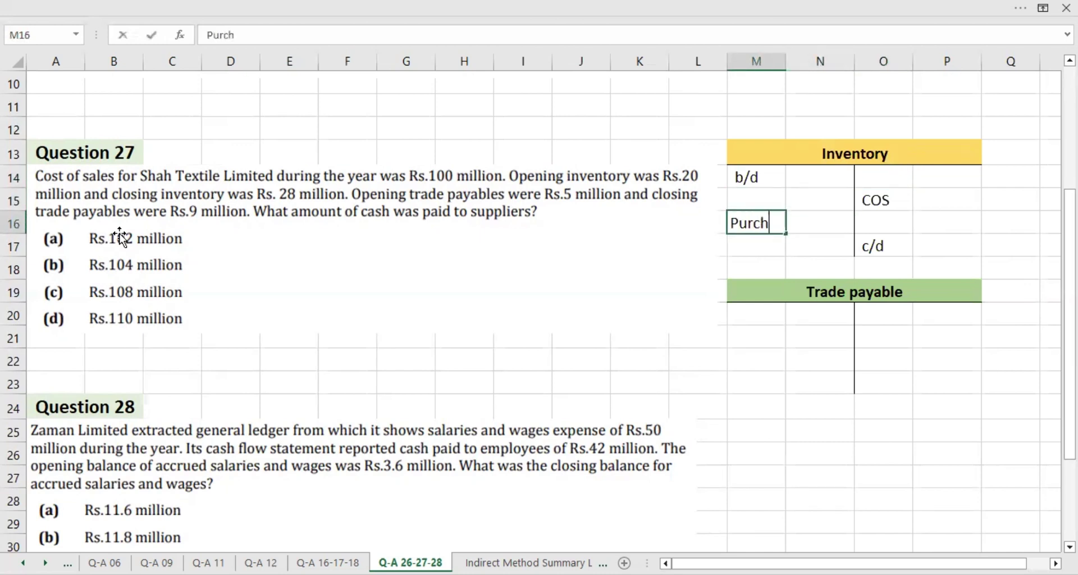
text(ases)
key(Return)
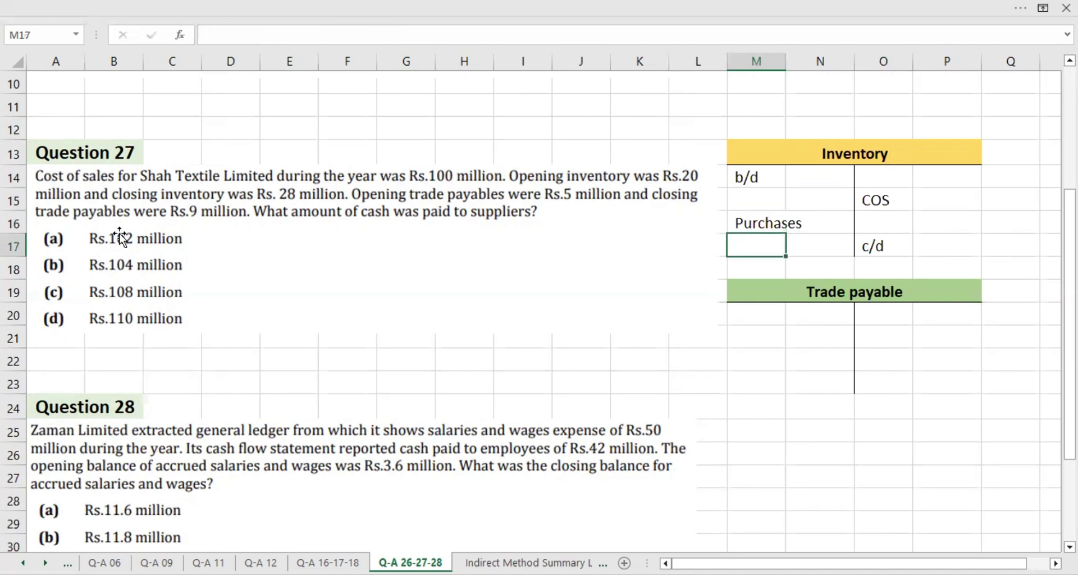
- Enter the label Purchases on the Trade payable account's credit side in O21
key(Down)
key(Down)
key(Down)
key(Right)
key(Down)
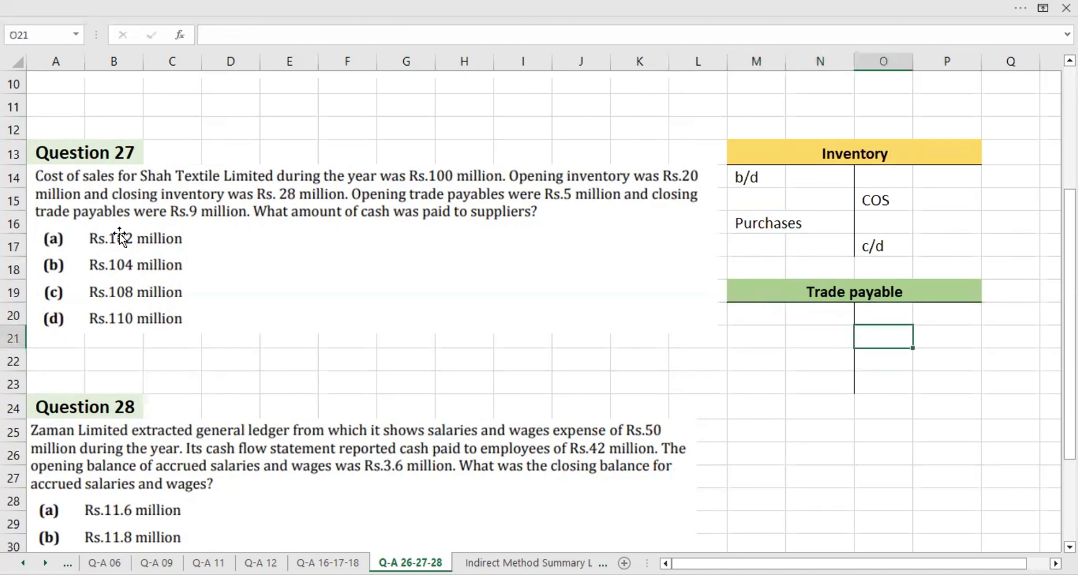
text(Purchases)
key(Return)
key(Up)
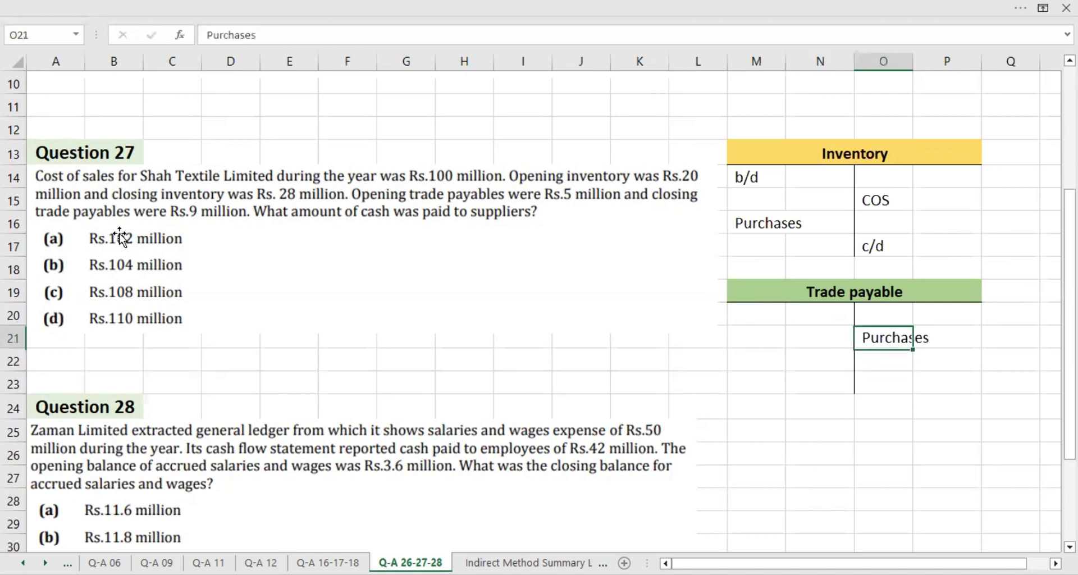
key(Right)
key(Up)
key(Left)
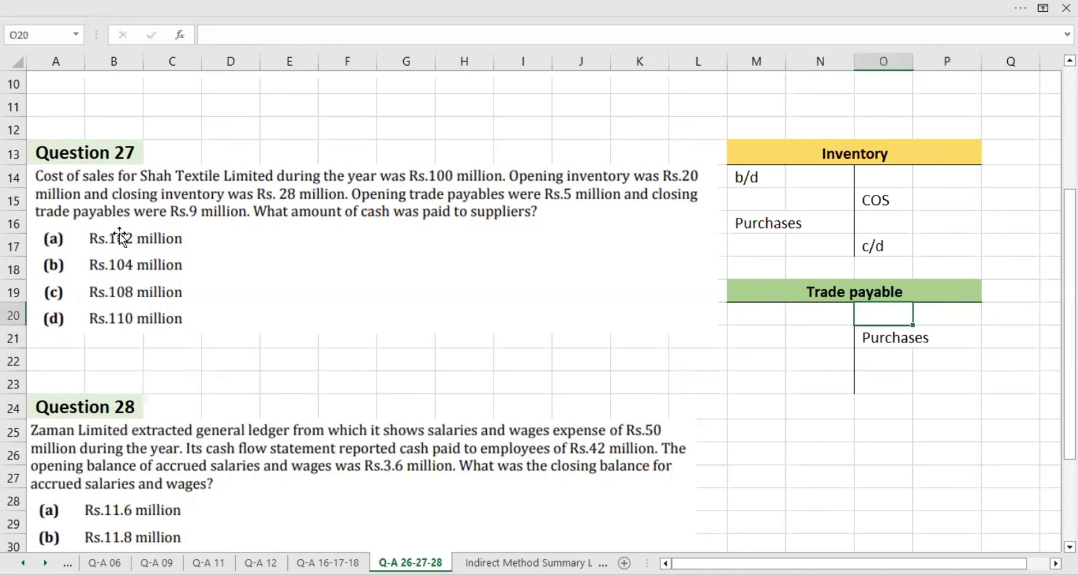
key(Down)
key(Up)
key(Down)
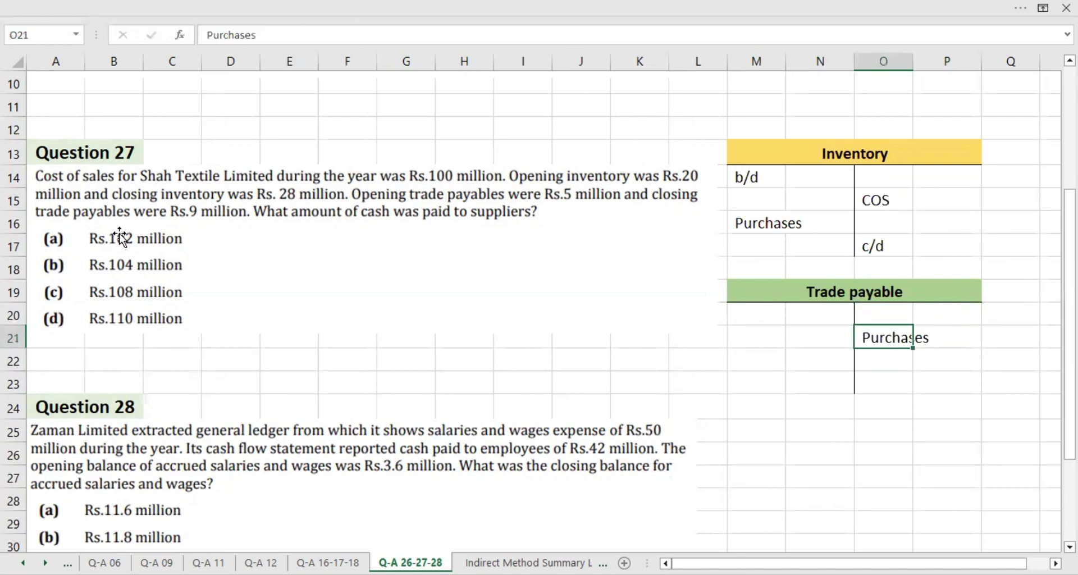
- Clear the Purchases label from the Trade payable account's credit side in O21
key(Up)
key(Left)
key(Up)
key(Up)
key(Up)
key(Up)
key(Left)
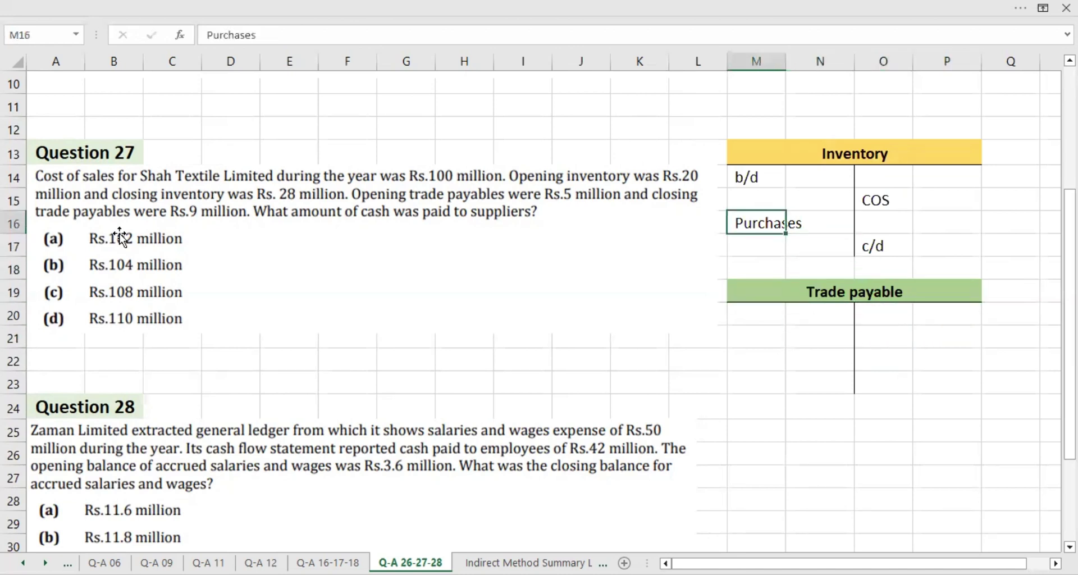
- Label the Trade payable account's opening balance b/d on the credit side in O20
key(Right)
key(Right)
key(Down)
key(Left)
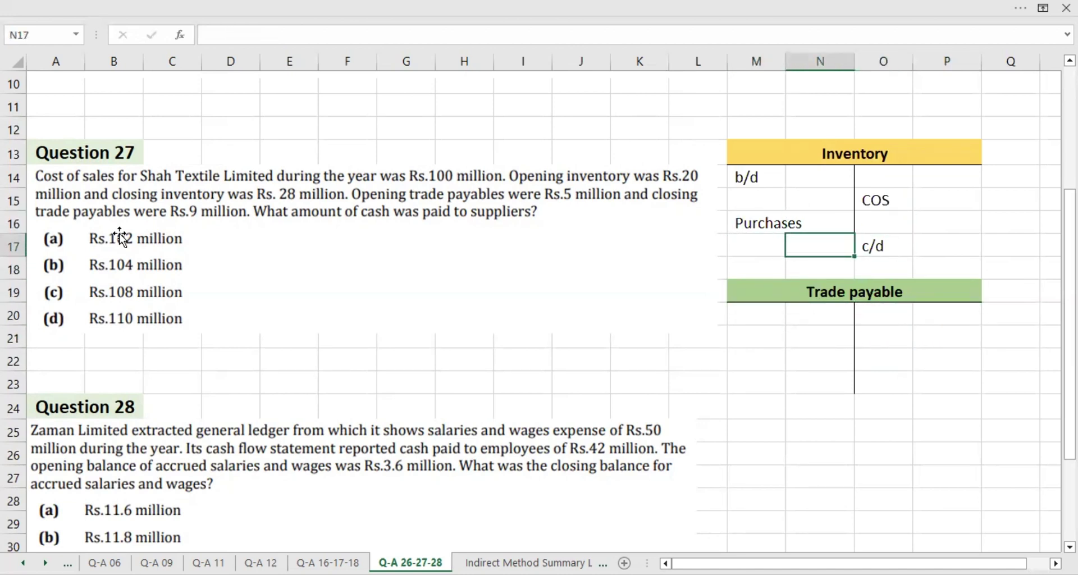
key(Up)
key(Up)
key(Down)
key(Right)
key(Down)
key(Down)
key(Down)
key(Down)
key(Down)
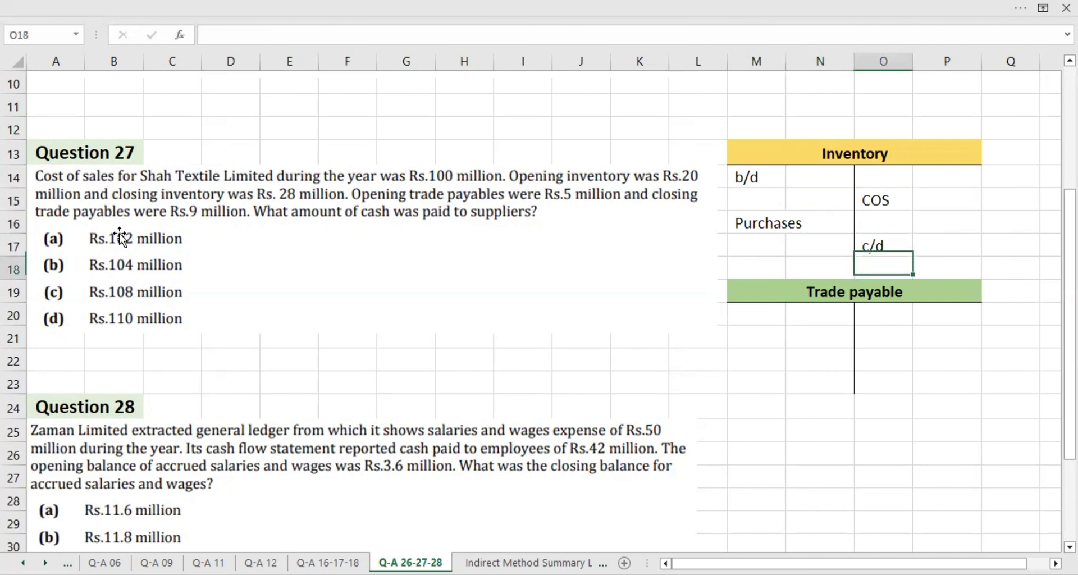
text(b/d)
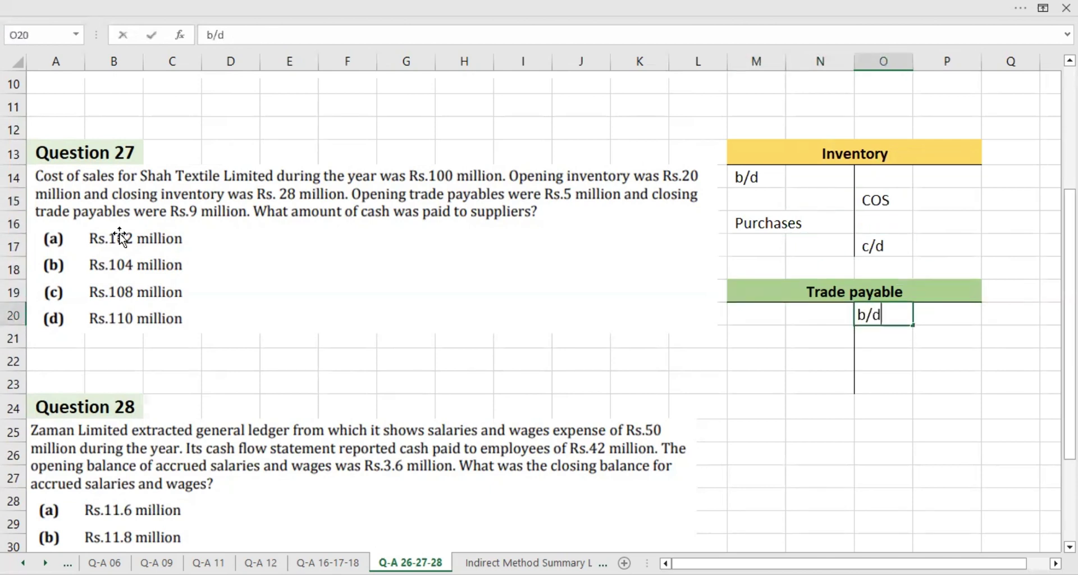
key(Return)
- Label the Trade payable account's closing balance C/d on the debit side in M23
key(Left)
key(Down)
key(Left)
key(Down)
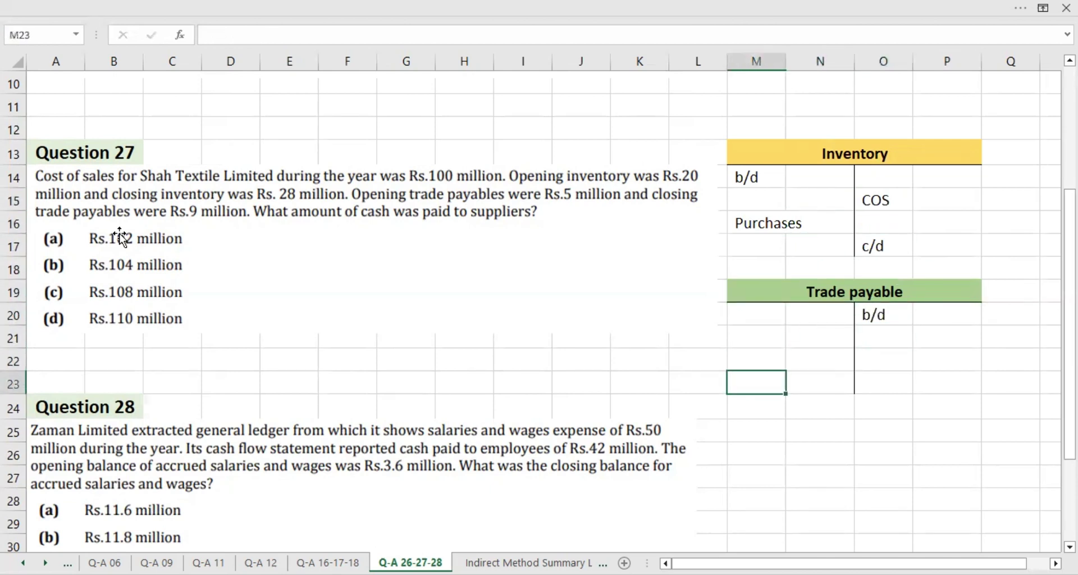
text(C/d)
key(Return)
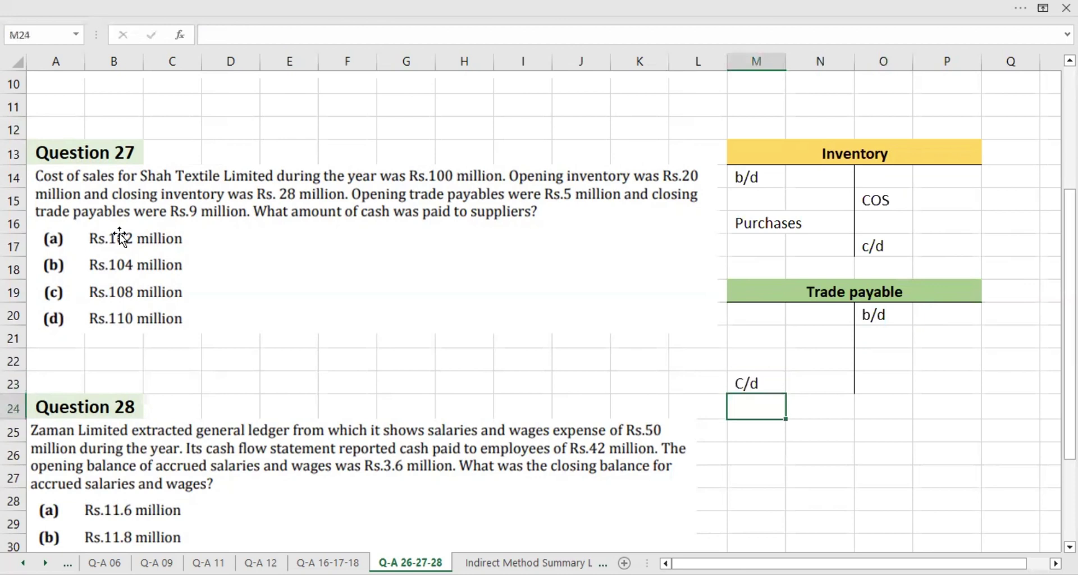
- Enter the label Cash on the Trade payable account's debit side in M21
key(Up)
key(Up)
key(Right)
key(Up)
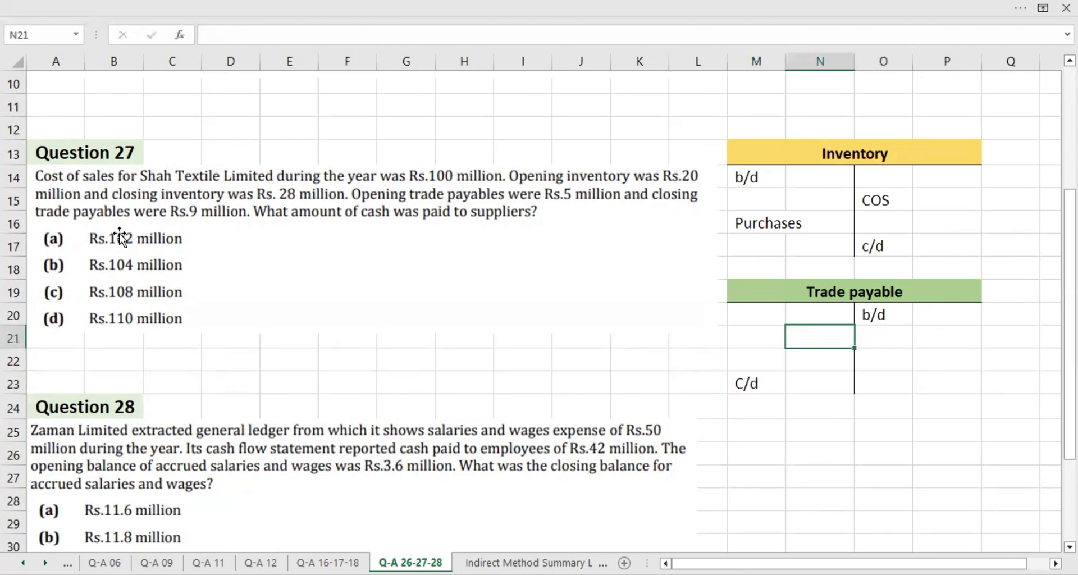
key(Up)
key(Left)
key(Down)
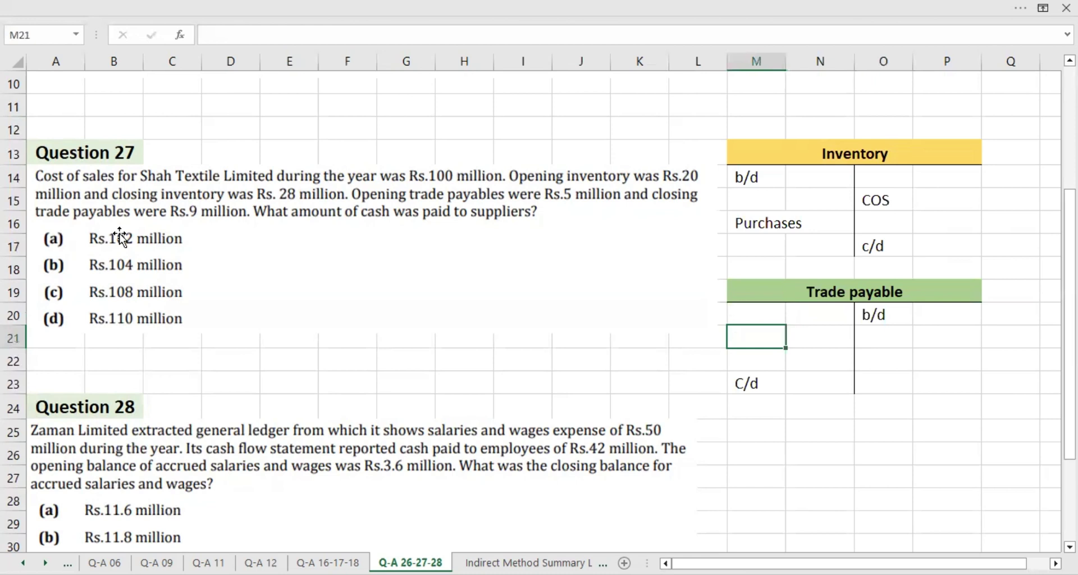
text(Cash)
key(Return)
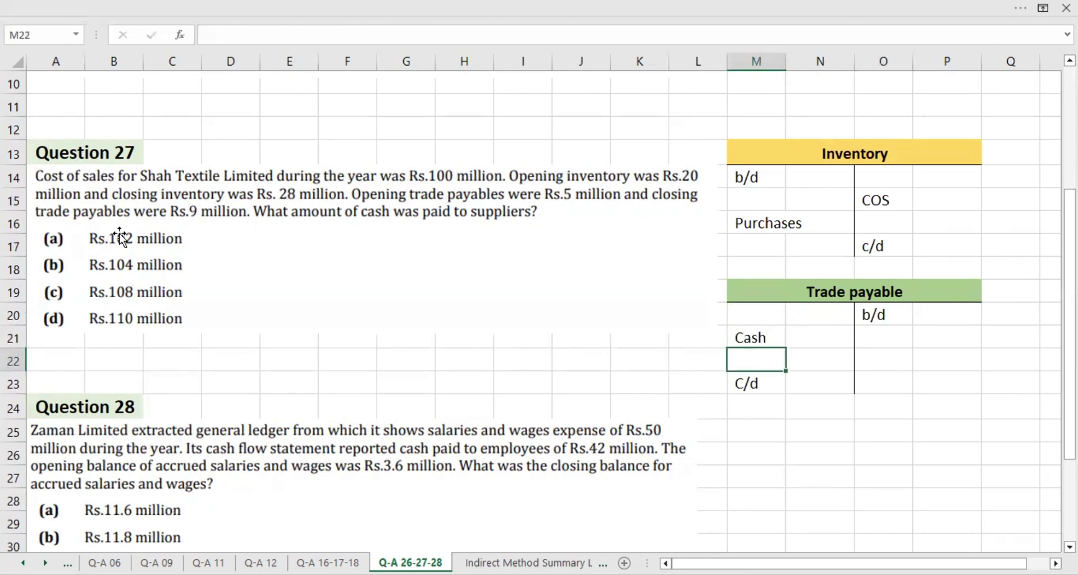
- Enter the label Exp on the Trade payable account's credit side in O22
key(Right)
key(Right)
text(E)
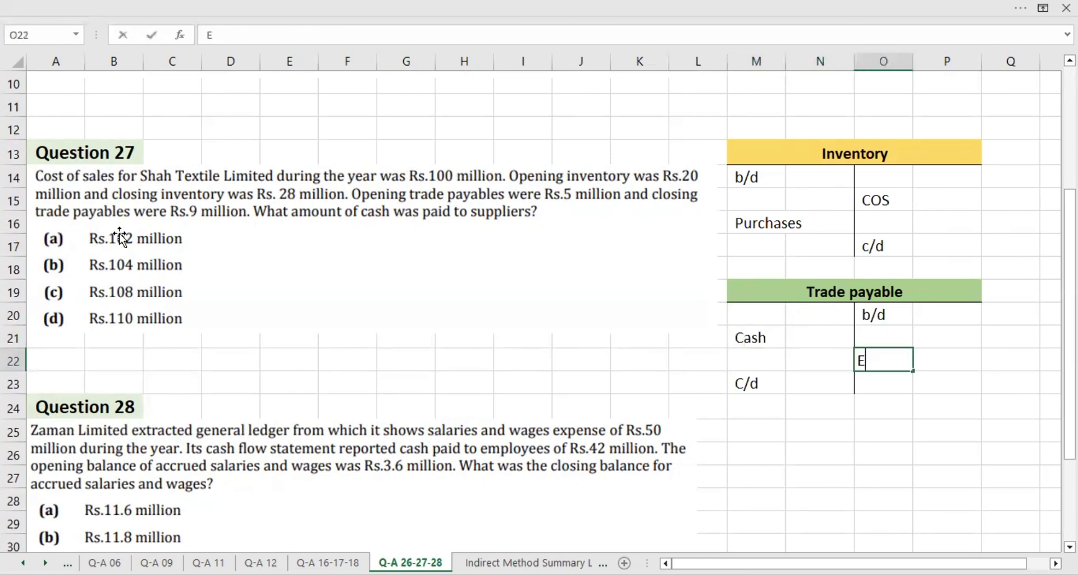
text(xp)
key(Return)
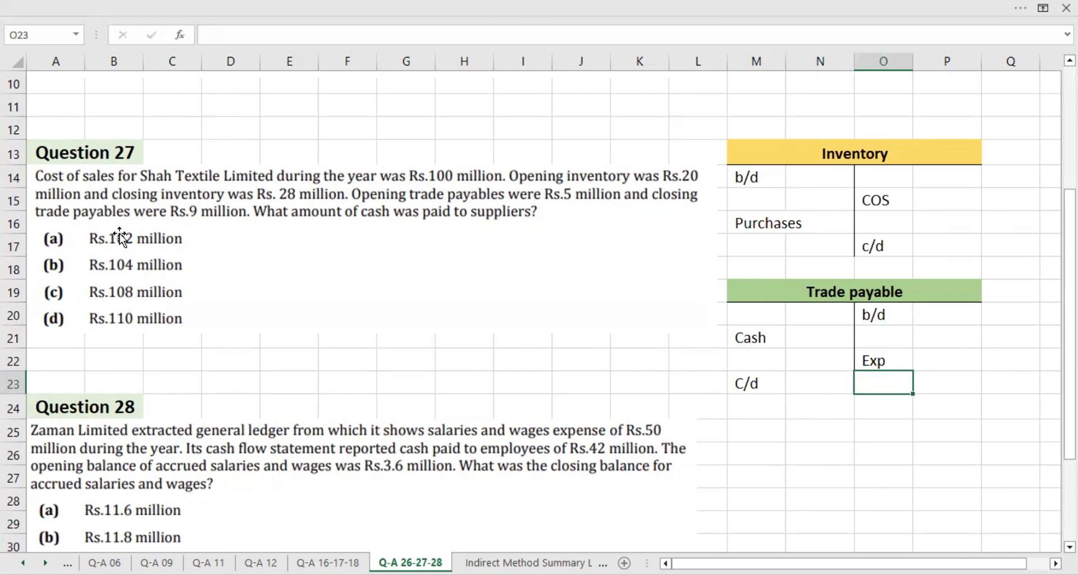
- Enter the cost of sales amount 100 beside COS in the Inventory account in P15
key(Up)
key(Right)
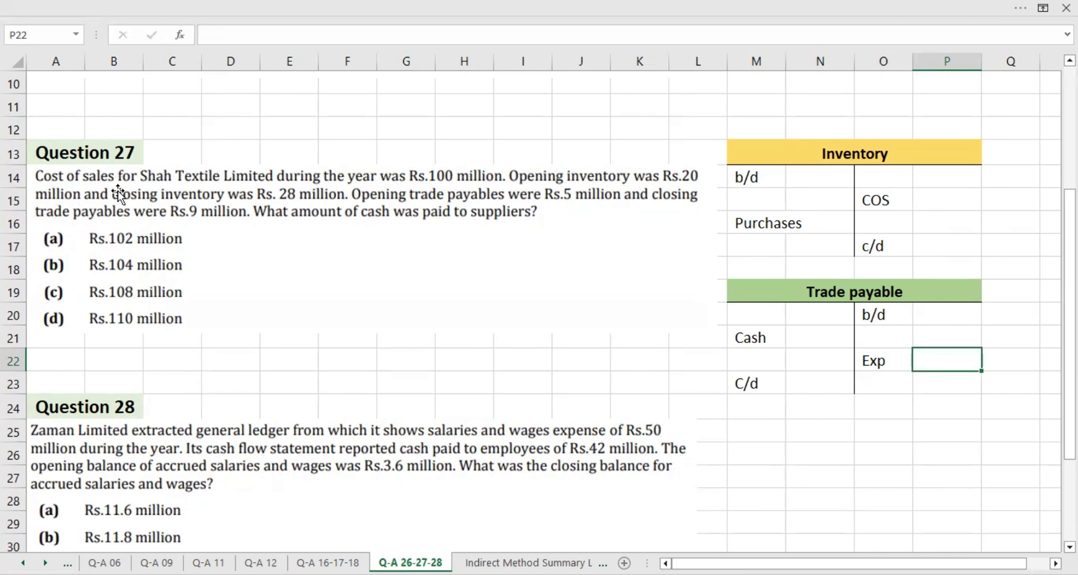
key(Up)
key(Up)
key(Up)
key(Up)
key(Up)
key(Up)
key(Up)
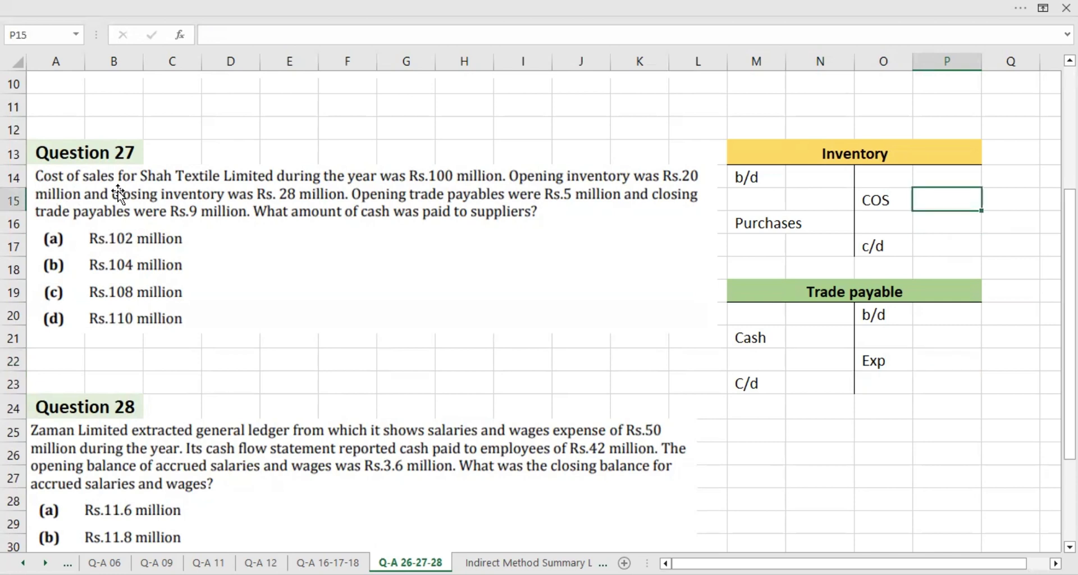
text(100)
key(Return)
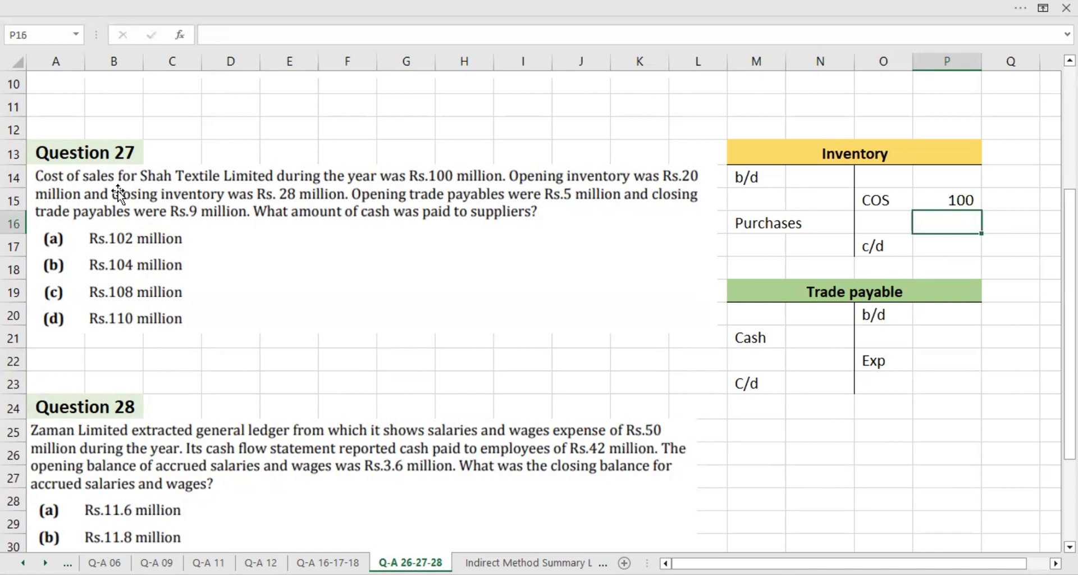
- Enter the opening inventory amount 20 beside b/d in N14
key(Up)
key(Up)
key(Left)
key(Left)
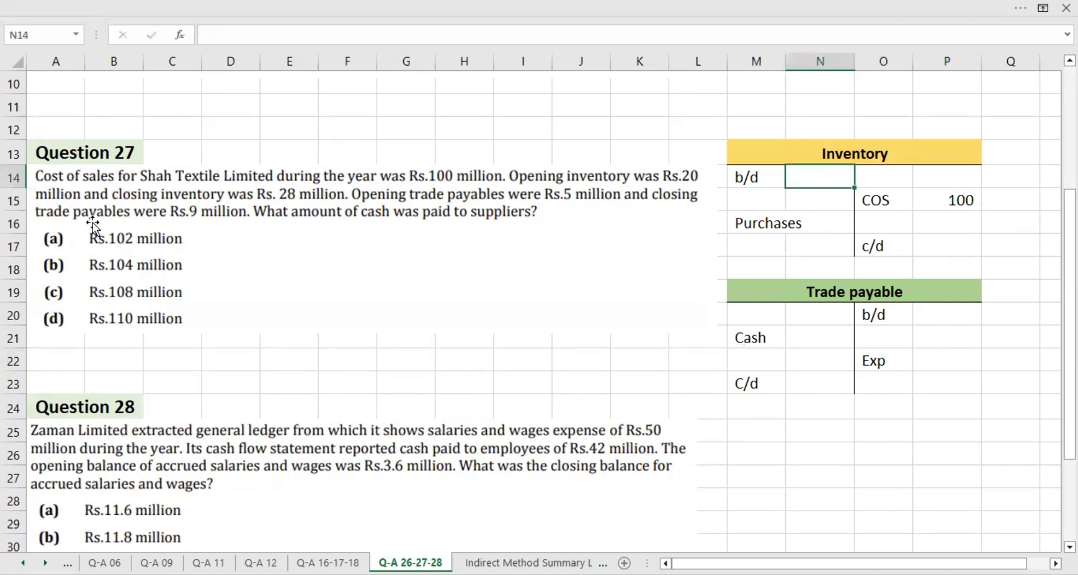
text(20)
key(Return)
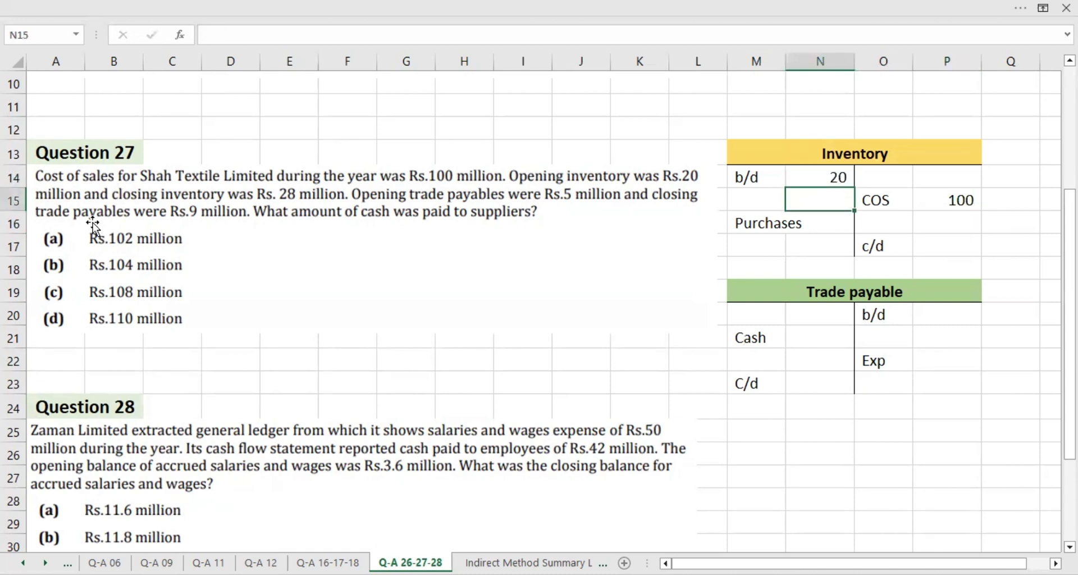
- Enter the closing inventory amount 28 beside c/d in P17
key(Down)
key(Down)
key(Right)
key(Right)
text(28)
key(Return)
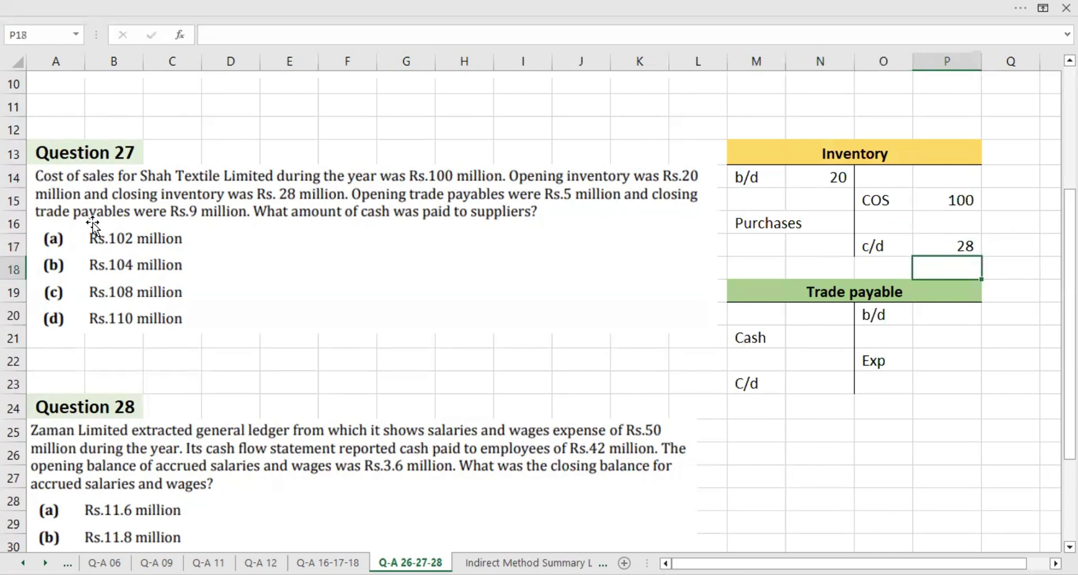
- Calculate purchases as the Inventory account's balancing figure in N16 with the formula =P15+P17-N14
key(Up)
key(Up)
key(Left)
key(Left)
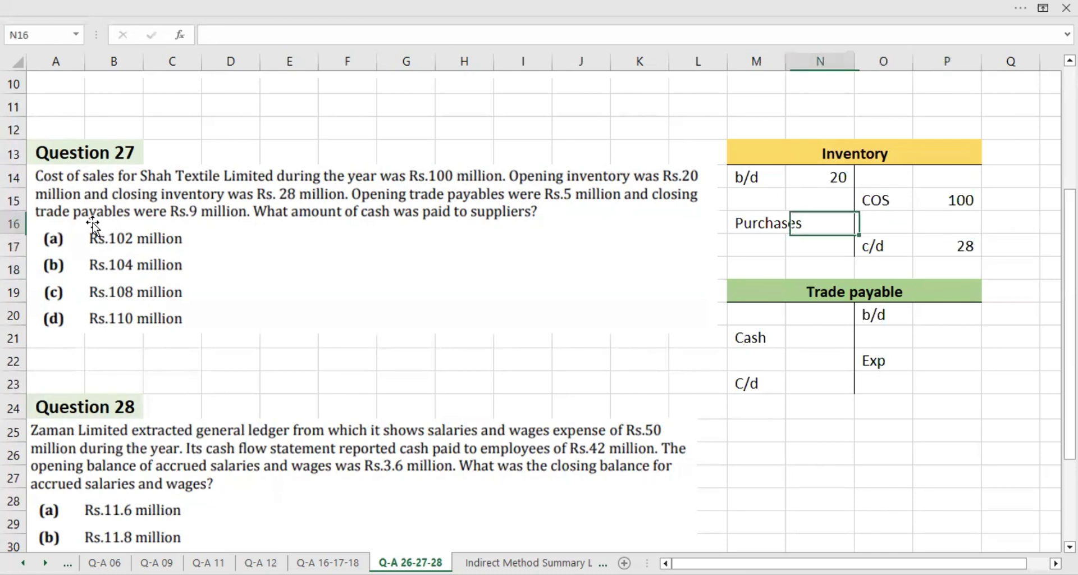
text(=)
key(Right)
key(Right)
key(Up)
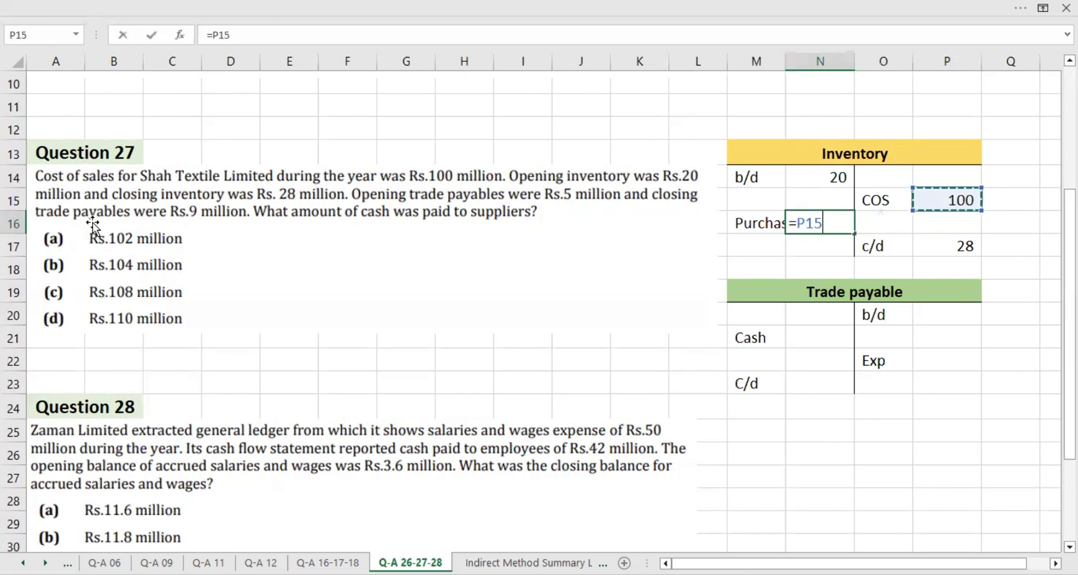
text(+)
key(Down)
key(Right)
key(Right)
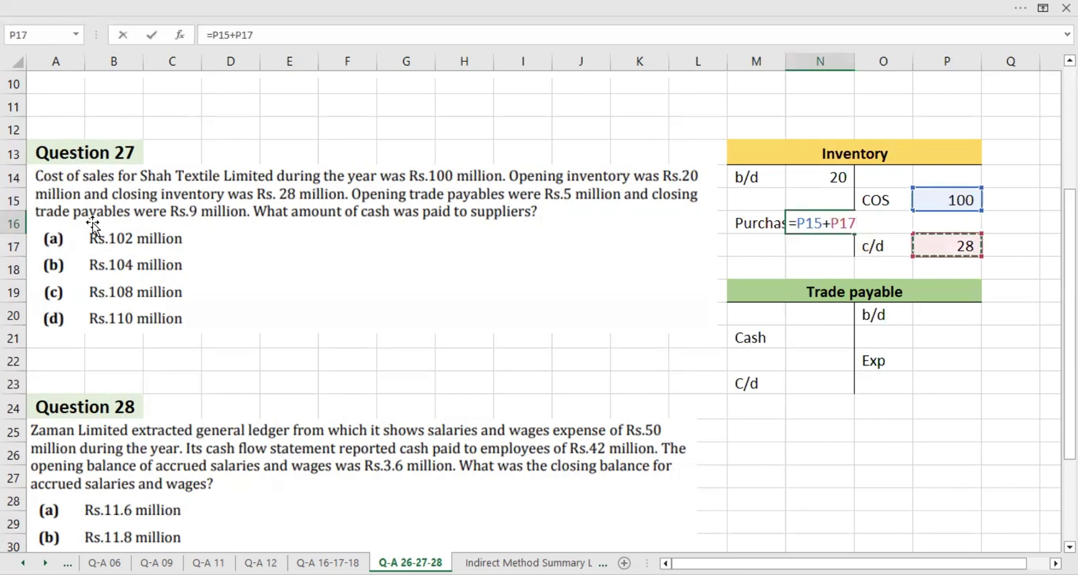
text(-)
key(Up)
key(Up)
key(Return)
key(Up)
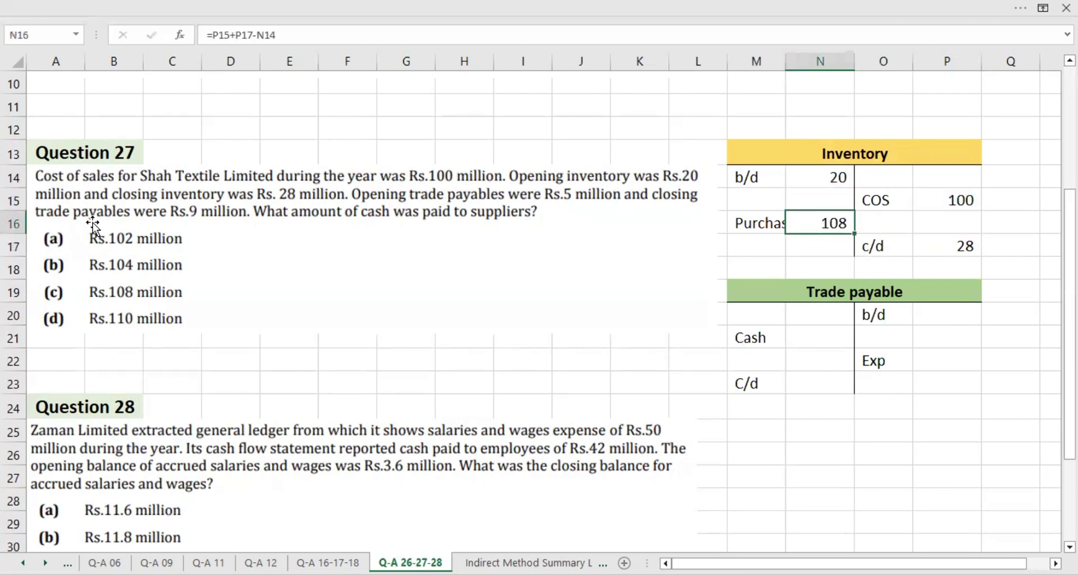
- Link the Exp amount in P22 of the Trade payable account to the Inventory account's purchases with =N16
key(Down)
key(Down)
key(Down)
key(Down)
key(Down)
key(Down)
key(Right)
key(Right)
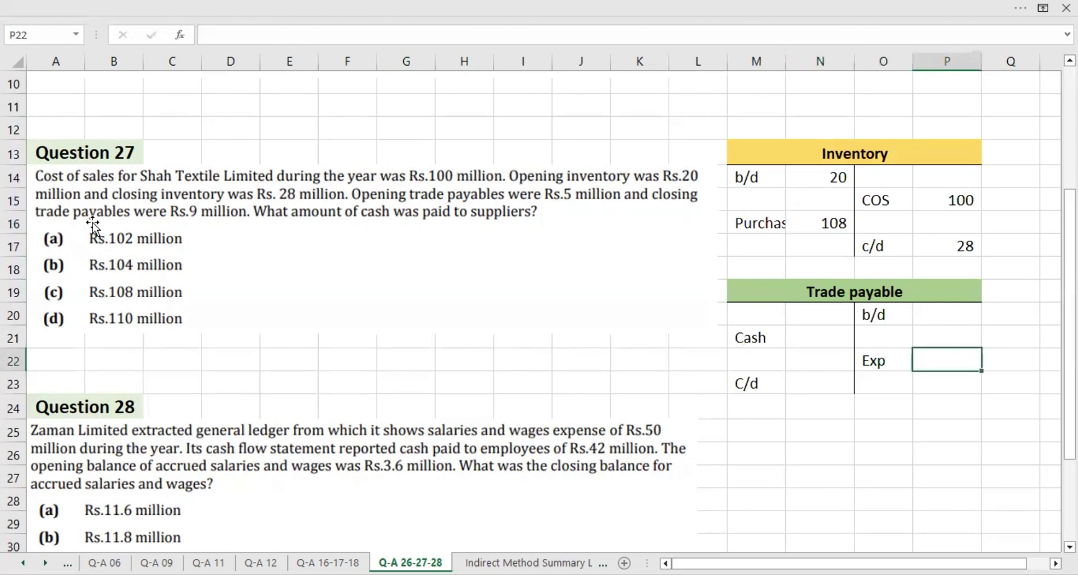
text(=)
key(Up)
key(Up)
key(Up)
key(Up)
key(Up)
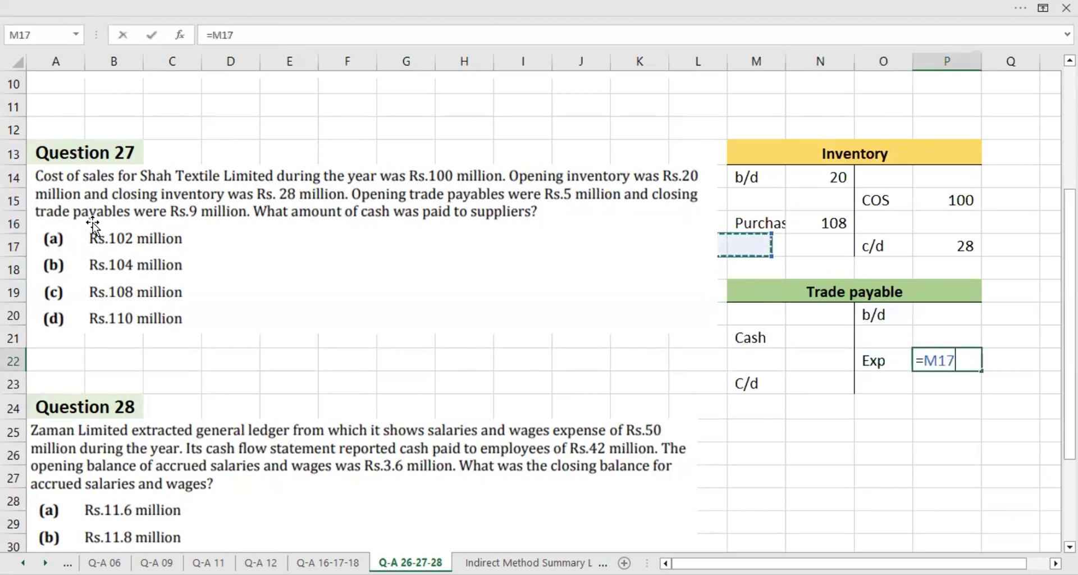
key(Up)
key(Right)
key(Return)
key(Up)
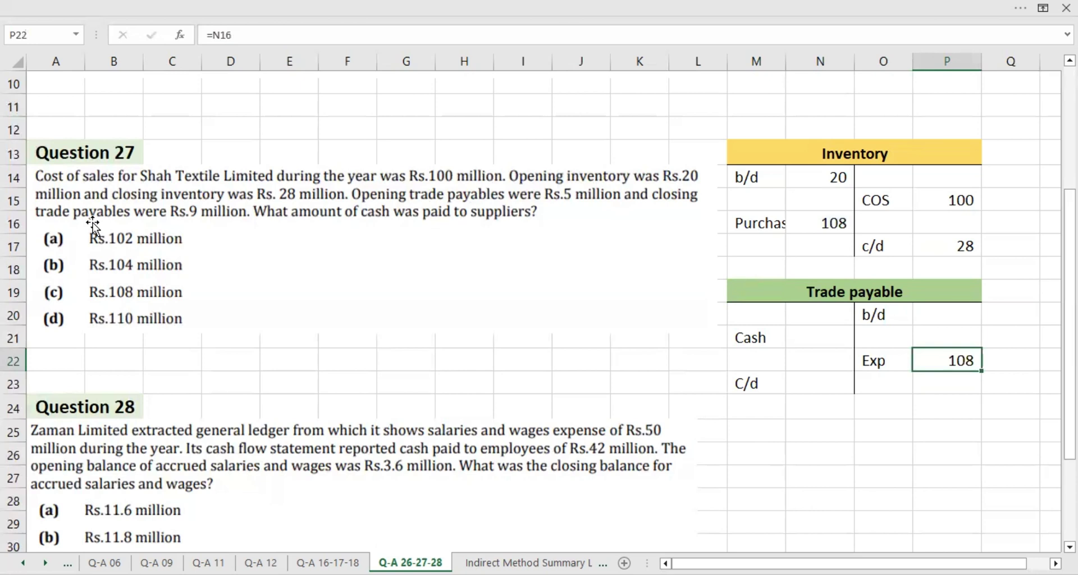
- Enter the opening trade payables amount 5 beside b/d in P20
key(Up)
key(Up)
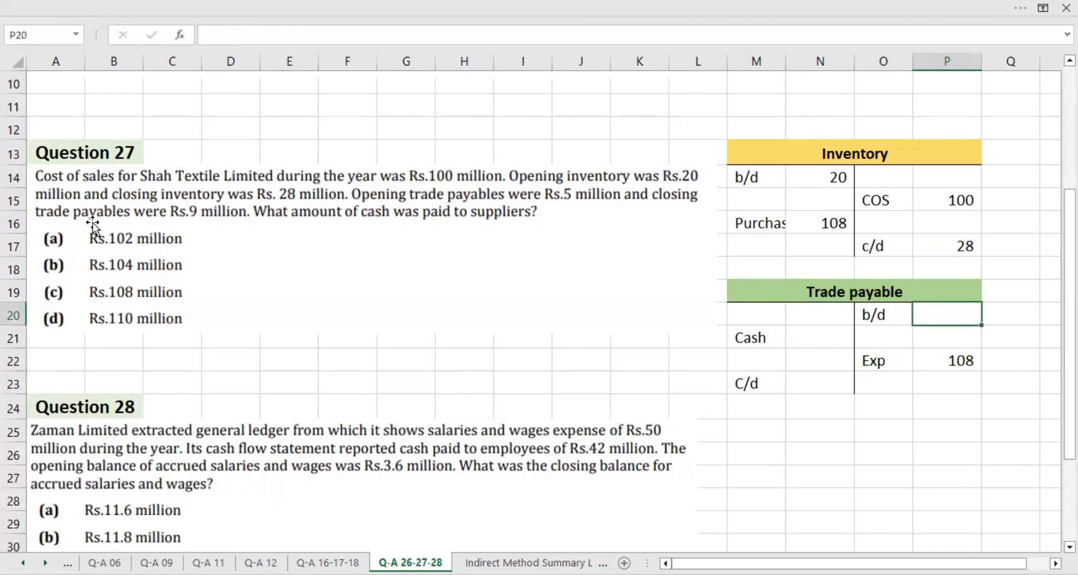
text(5)
key(Return)
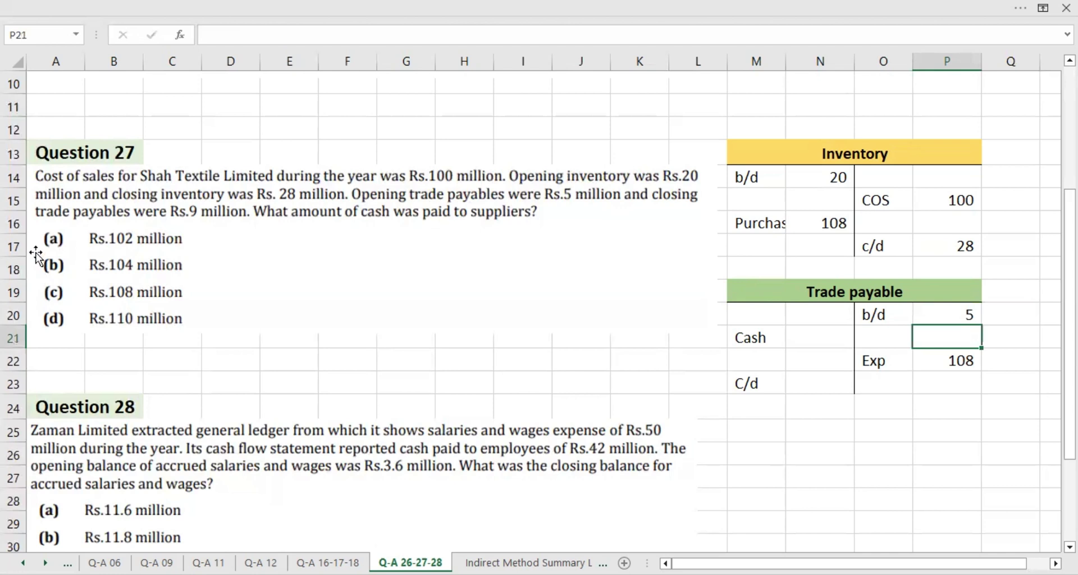
- Enter the closing trade payables amount 9 beside C/d in N23
key(Down)
key(Down)
key(Left)
key(Left)
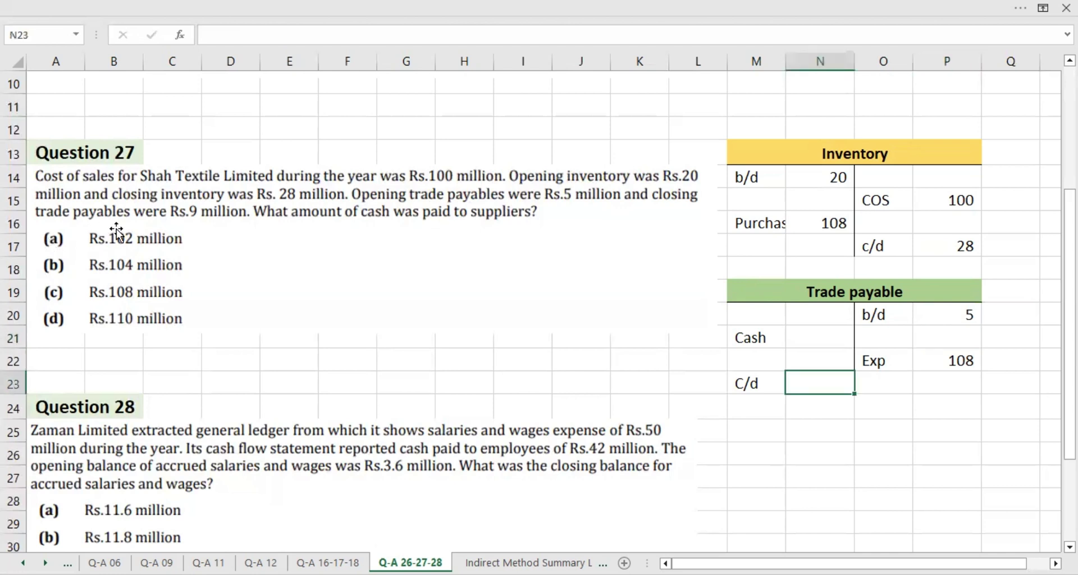
text(9)
key(Return)
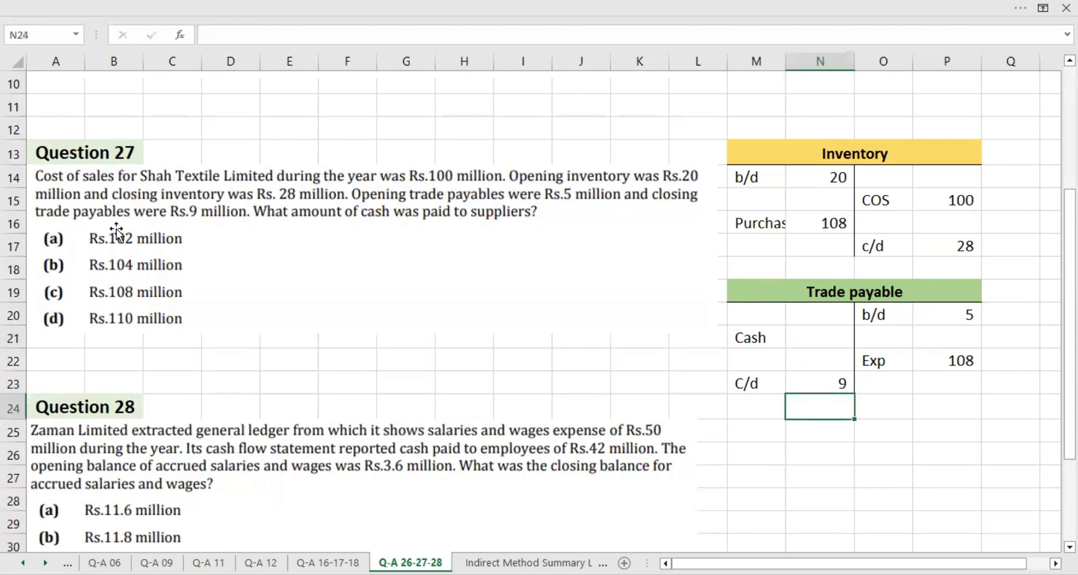
- Calculate the cash paid to suppliers in N21 with the formula =P20+P22-N23
key(Up)
key(Up)
key(Up)
text(=)
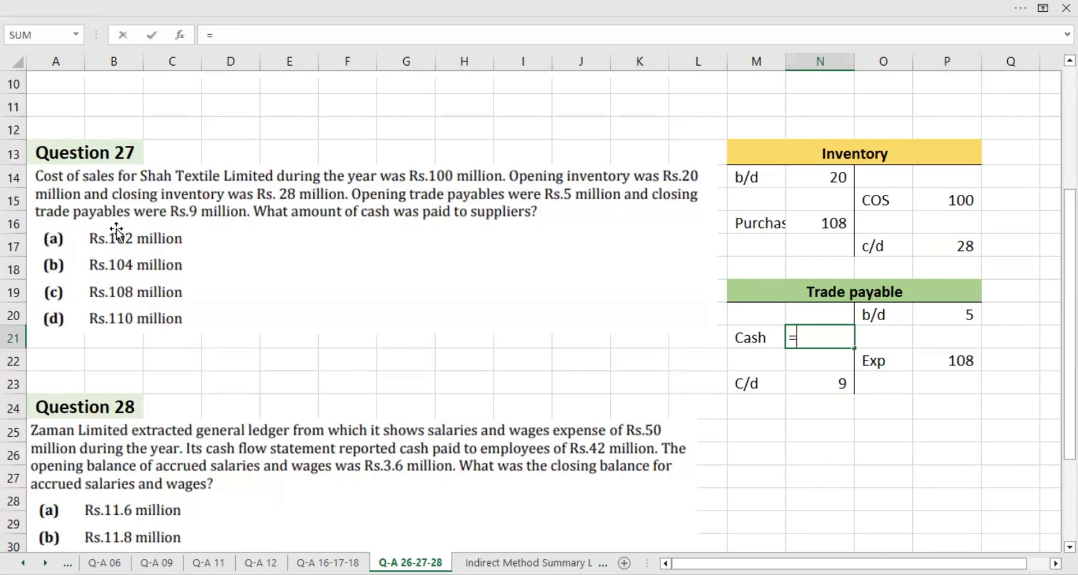
key(Right)
key(Right)
key(Up)
text(+)
key(Right)
key(Right)
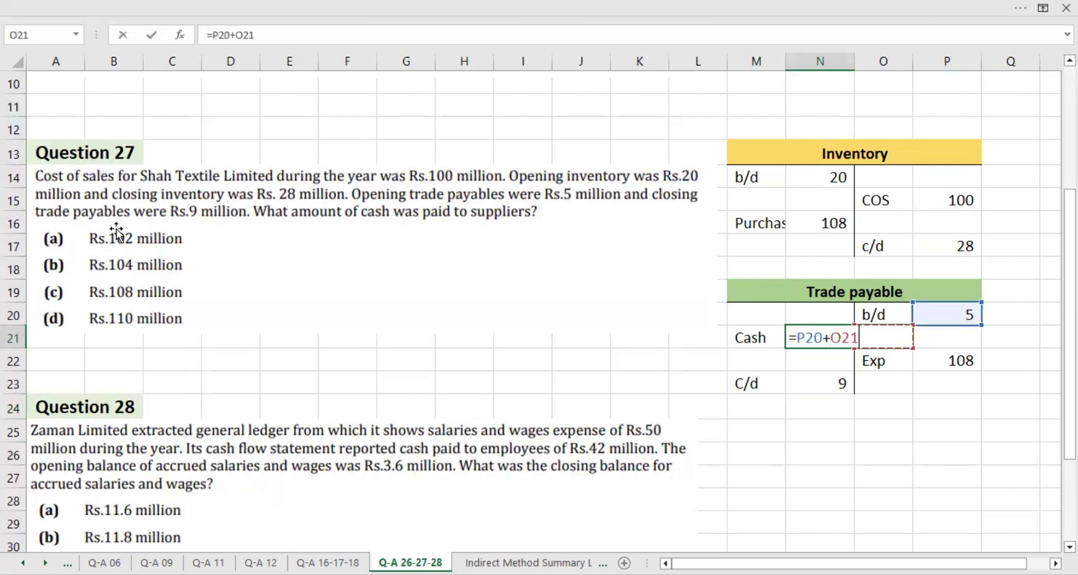
key(Down)
text(-)
key(Down)
key(Down)
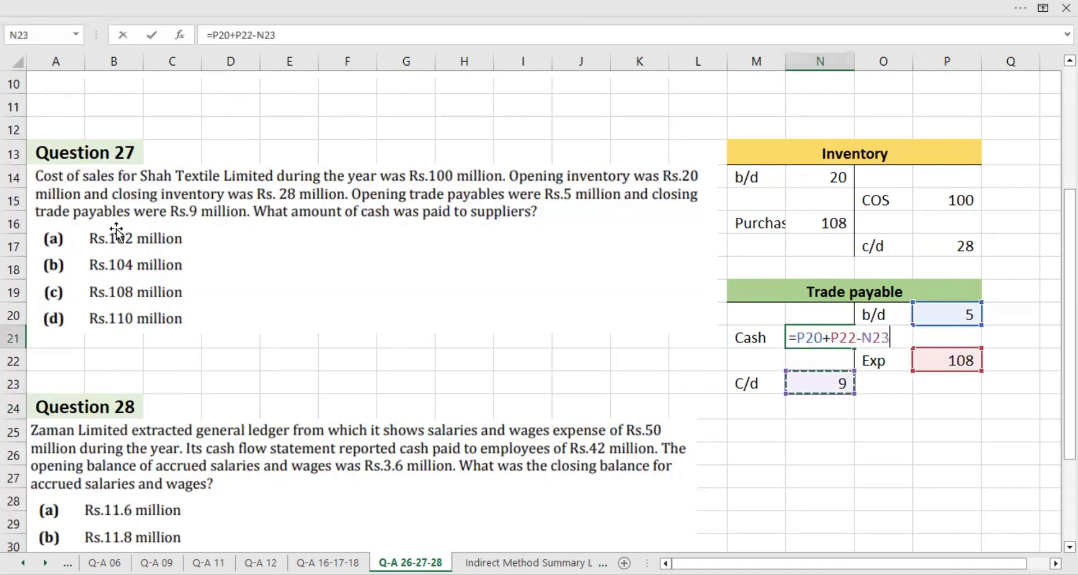
key(ctrl+Return)
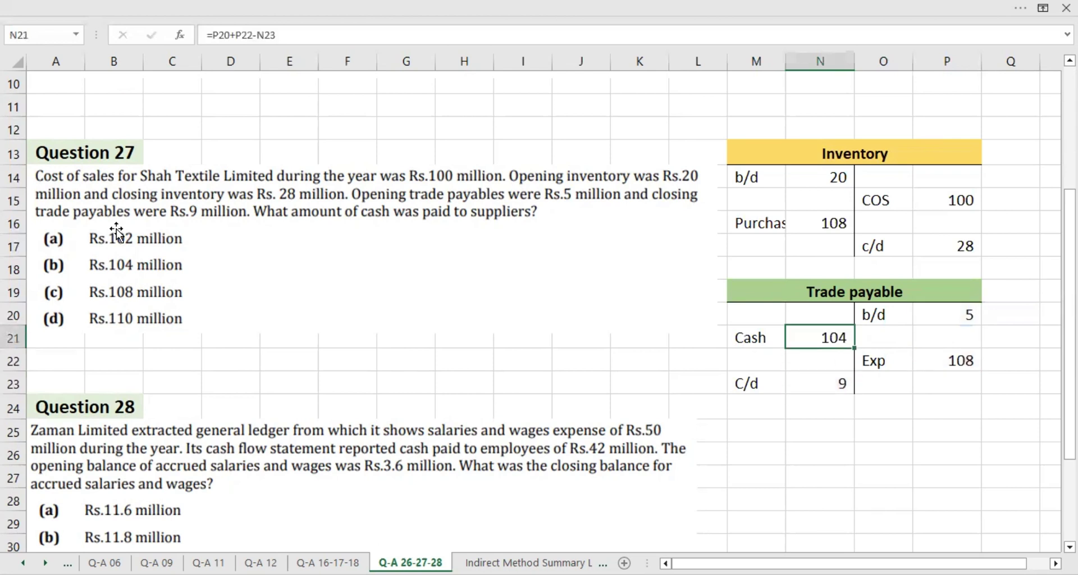
- Make the Cash entry in M21:N21 bold and fill it with yellow
key(shift+Left)
key(ctrl+b)
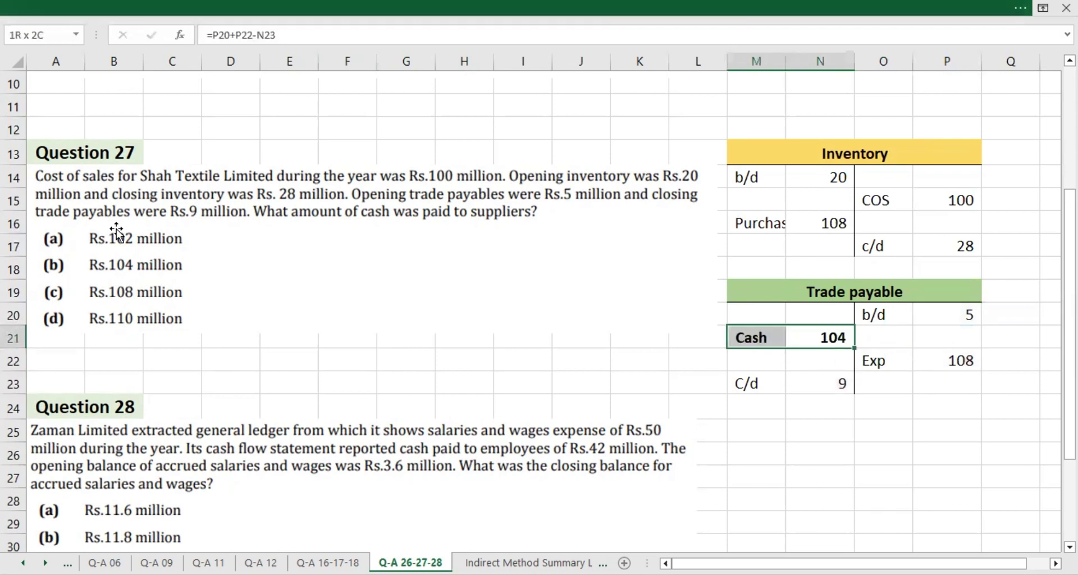
key(alt)
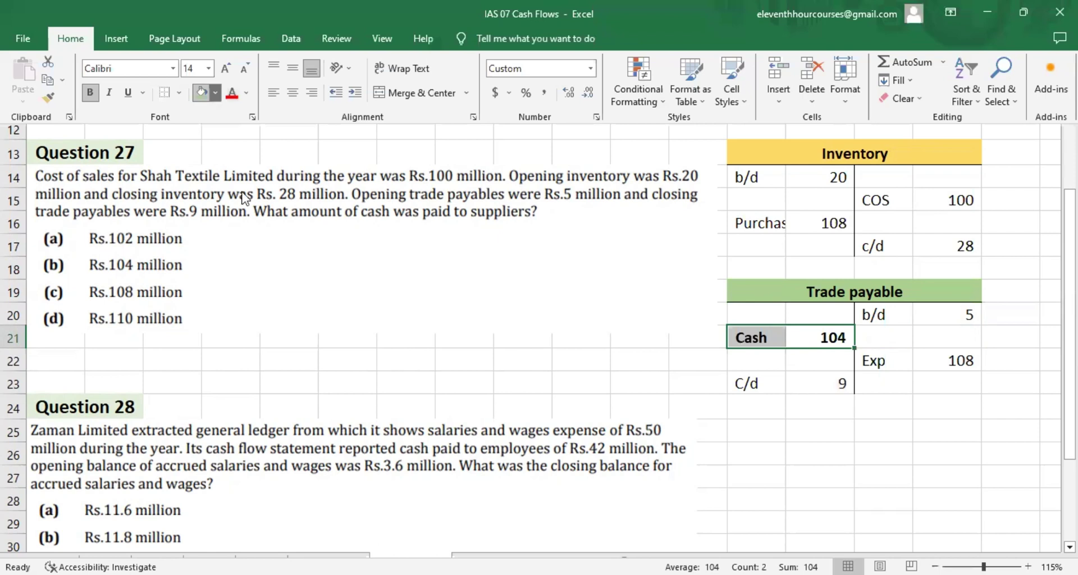
key(Return)
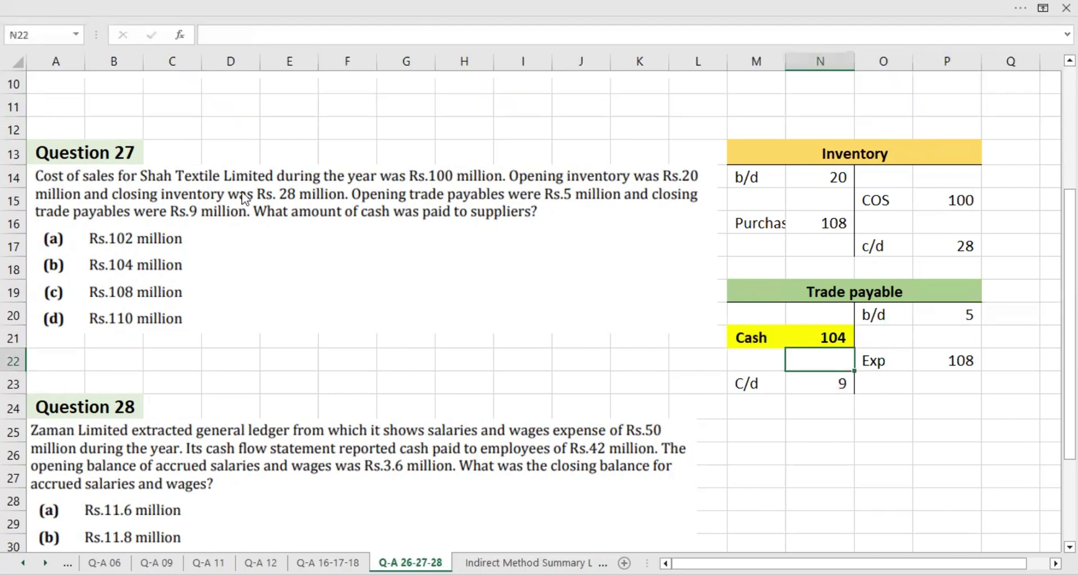
- Copy the Trade payable T-account in M19:P23 and paste it at M26 beside Question 28
key(Down)
scroll(109, 307, down, 4)
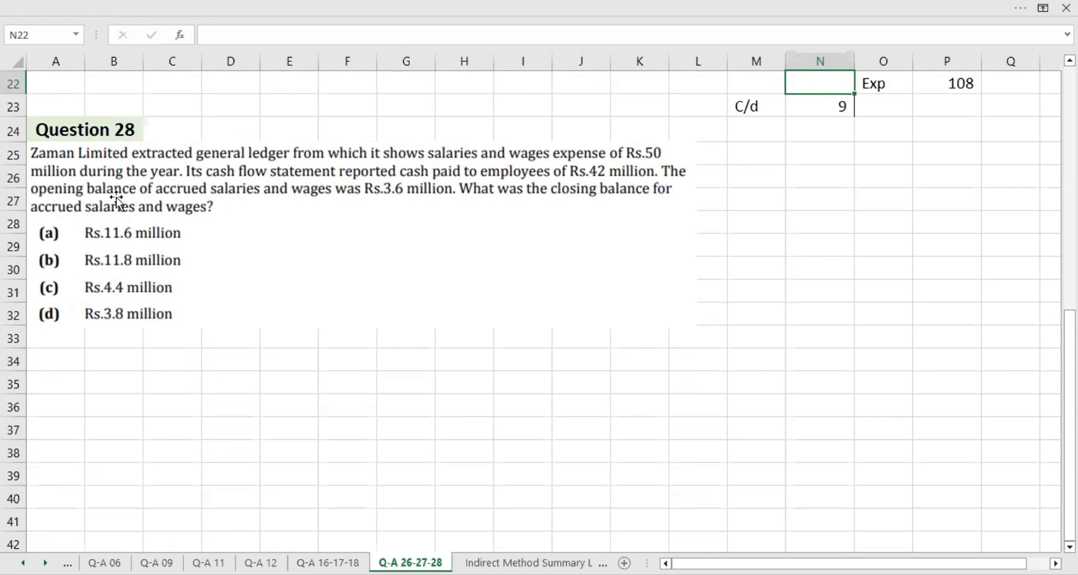
scroll(116, 197, up, 2)
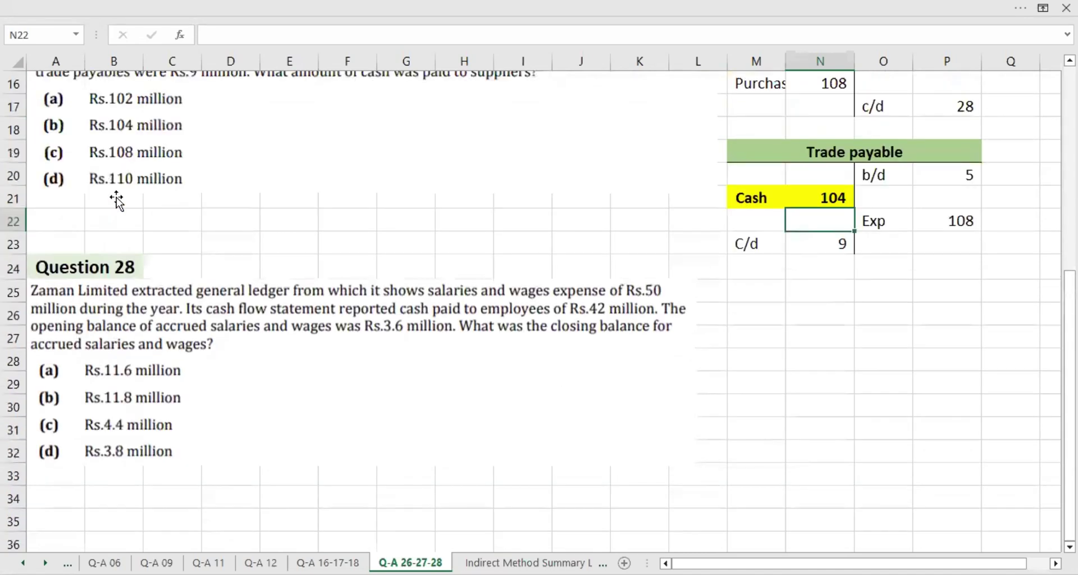
drag(755, 151, 954, 243)
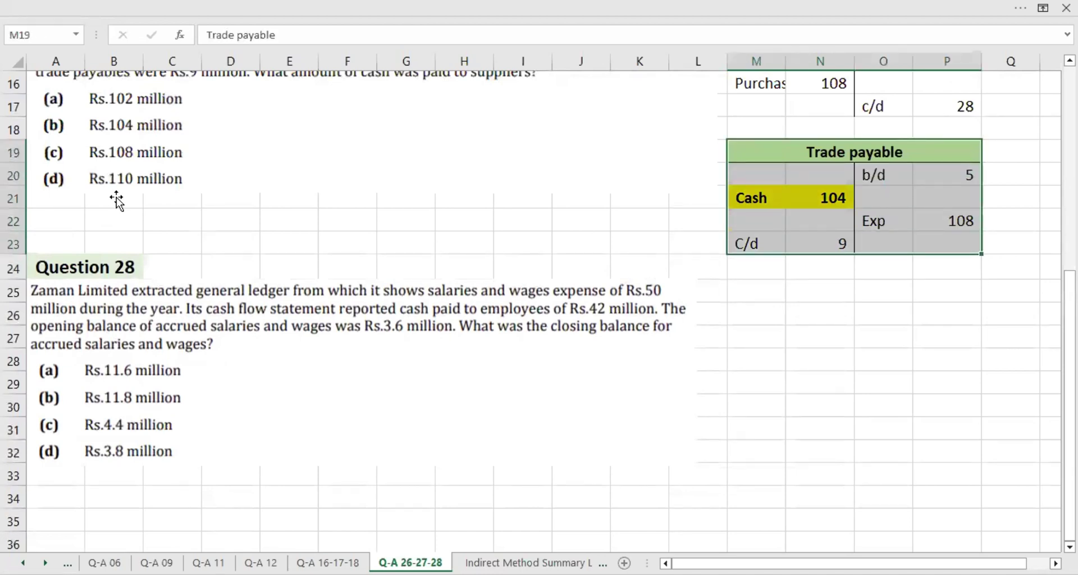
key(ctrl+c)
key(Down)
key(Down)
key(Down)
key(Down)
key(Down)
key(Down)
key(Down)
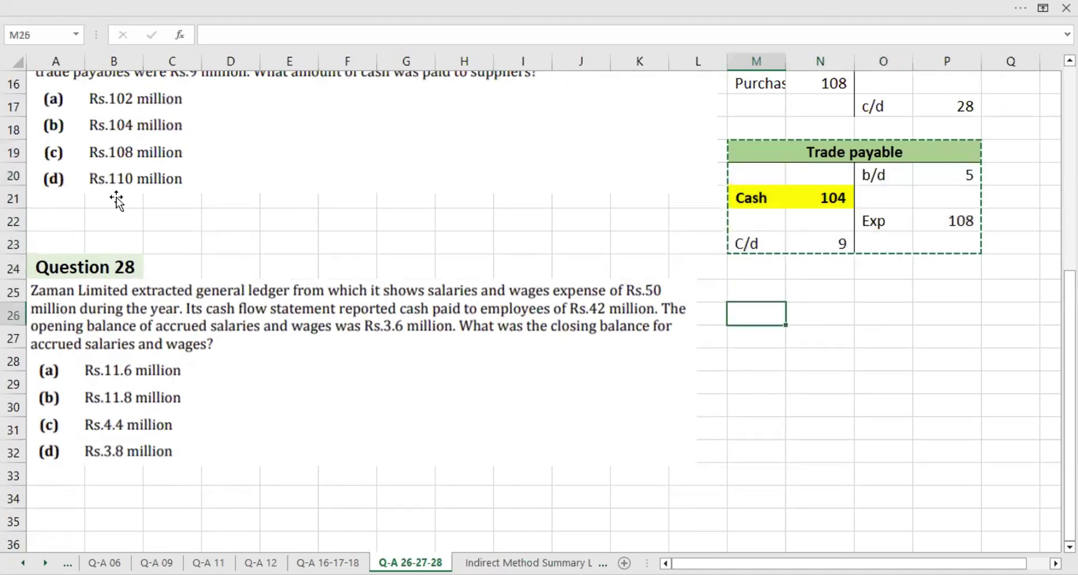
key(ctrl+v)
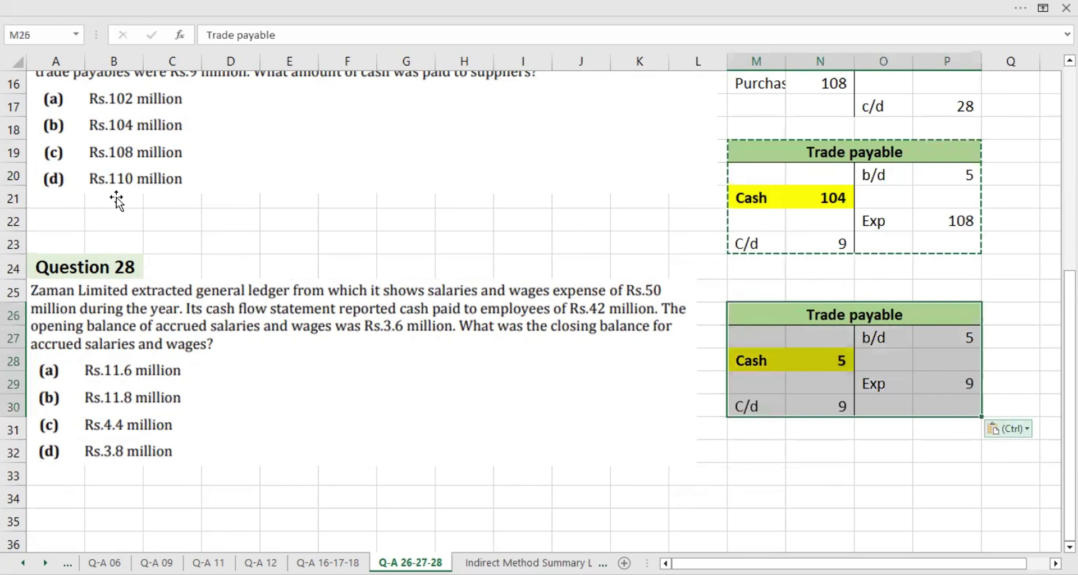
- Clear the copied debit-side amounts in N28:N30 of the new T-account
key(Escape)
key(Right)
key(Down)
key(Down)
key(Down)
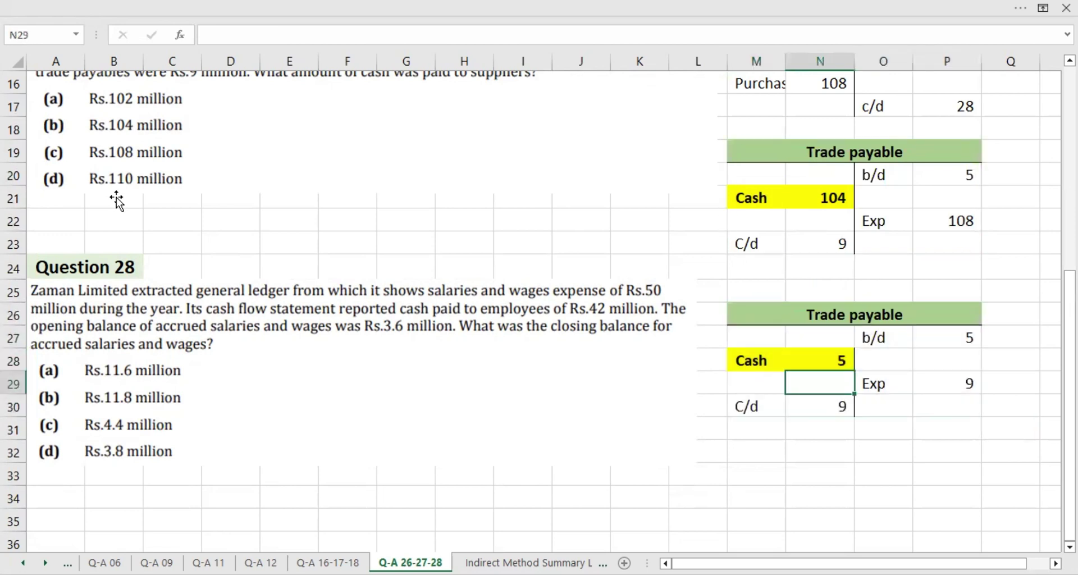
key(Up)
key(shift+Down)
key(shift+Down)
key(Delete)
- Clear the copied credit-side amounts in P27:P29 of the new T-account
key(Right)
key(Right)
key(Up)
key(Right)
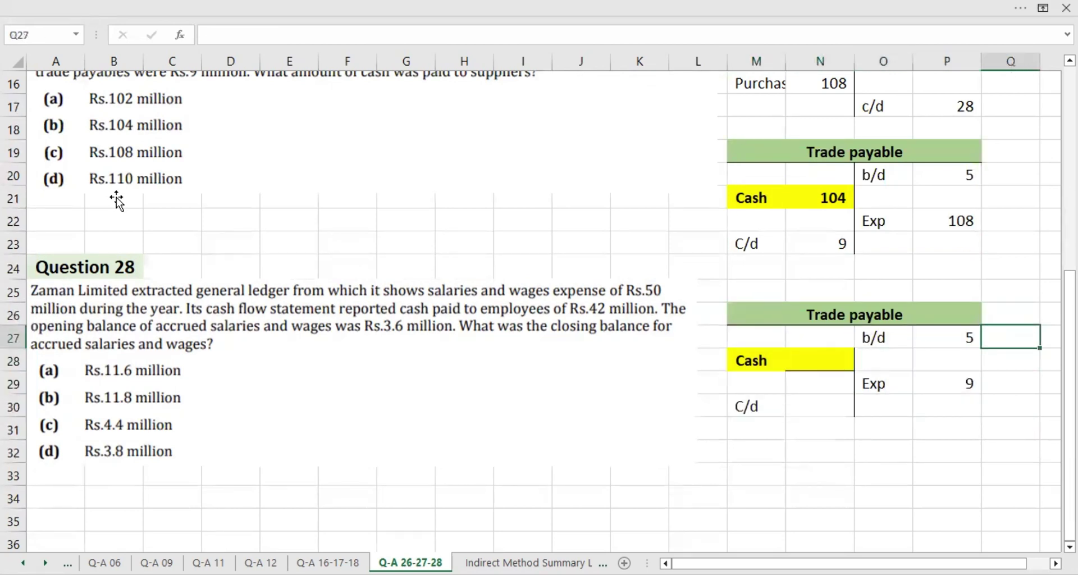
key(Left)
key(shift+Down)
key(shift+Down)
key(Delete)
- Retitle the copied T-account in M26 as Salaries and Wages
key(Up)
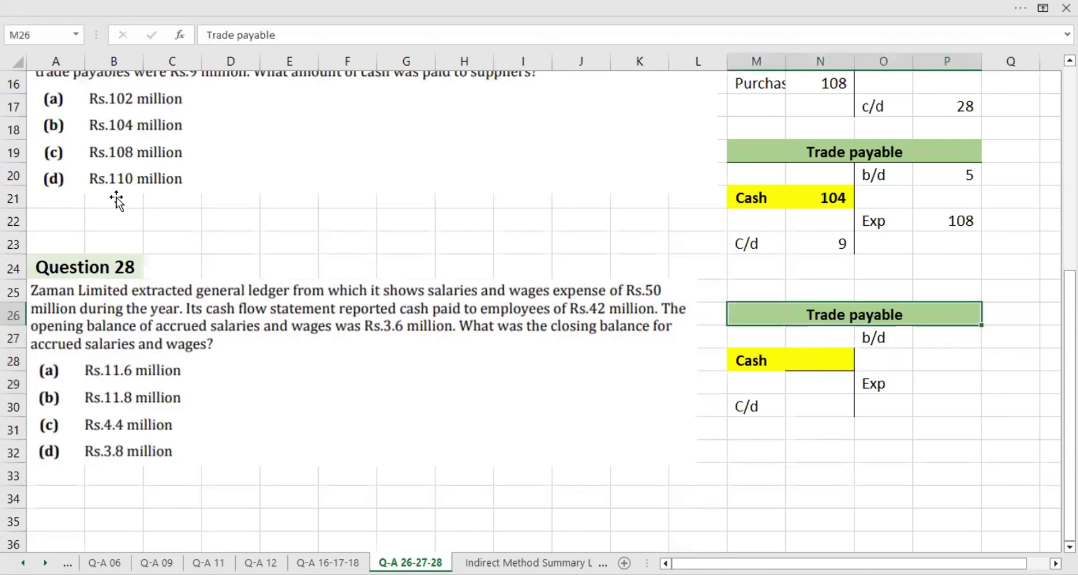
text(Salar)
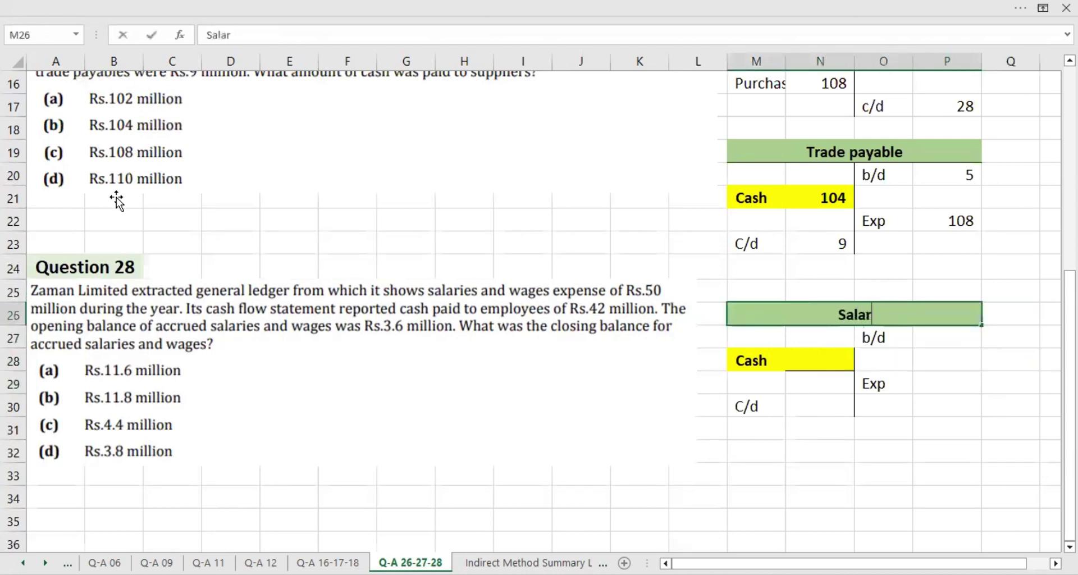
text(ies and Wages)
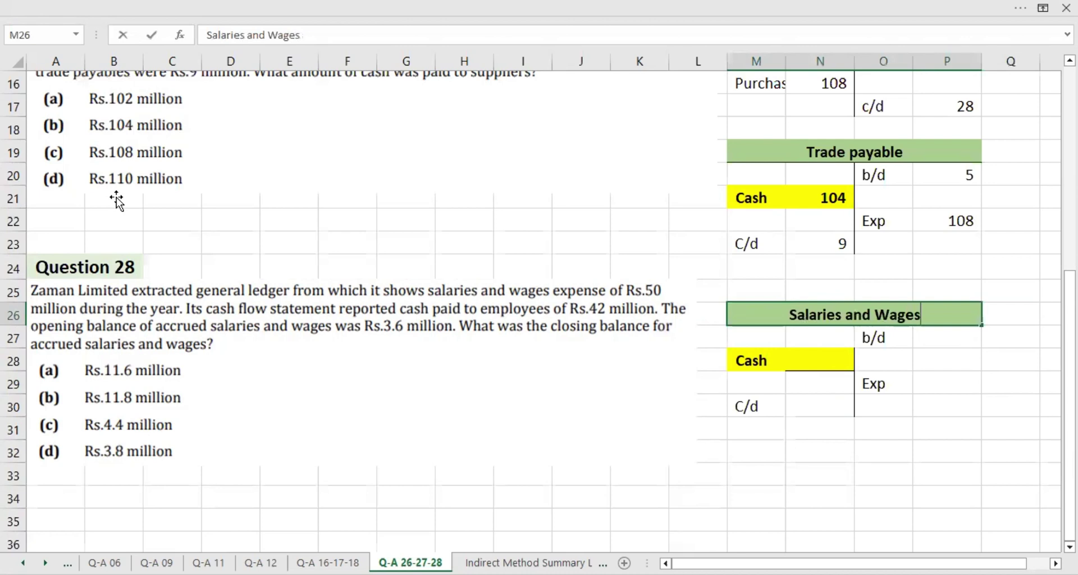
key(Return)
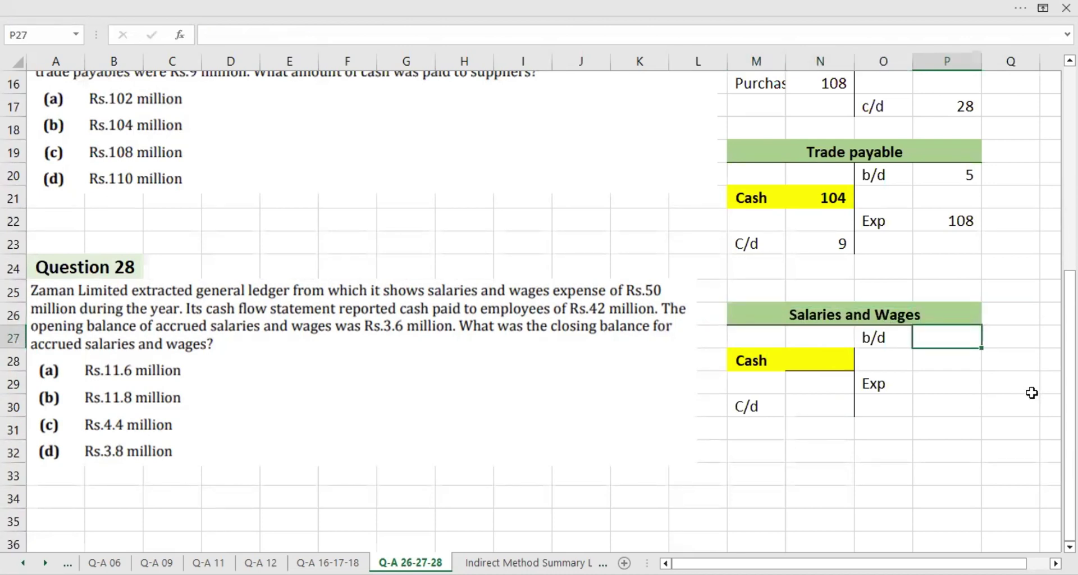
- Remove the yellow fill from the Cash entry in M28:N28
key(Down)
key(Left)
key(Left)
key(Left)
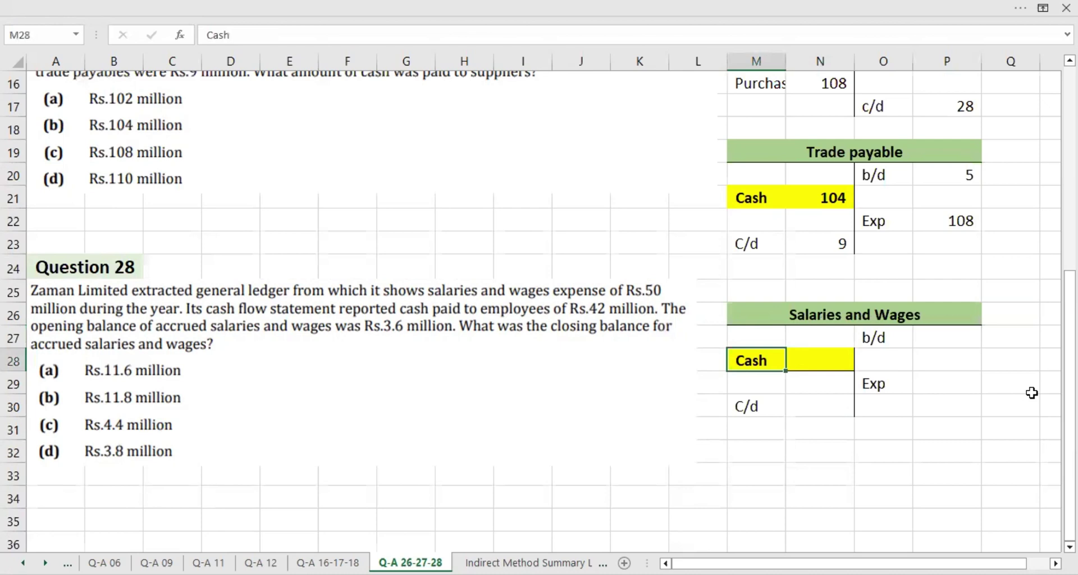
key(shift+Right)
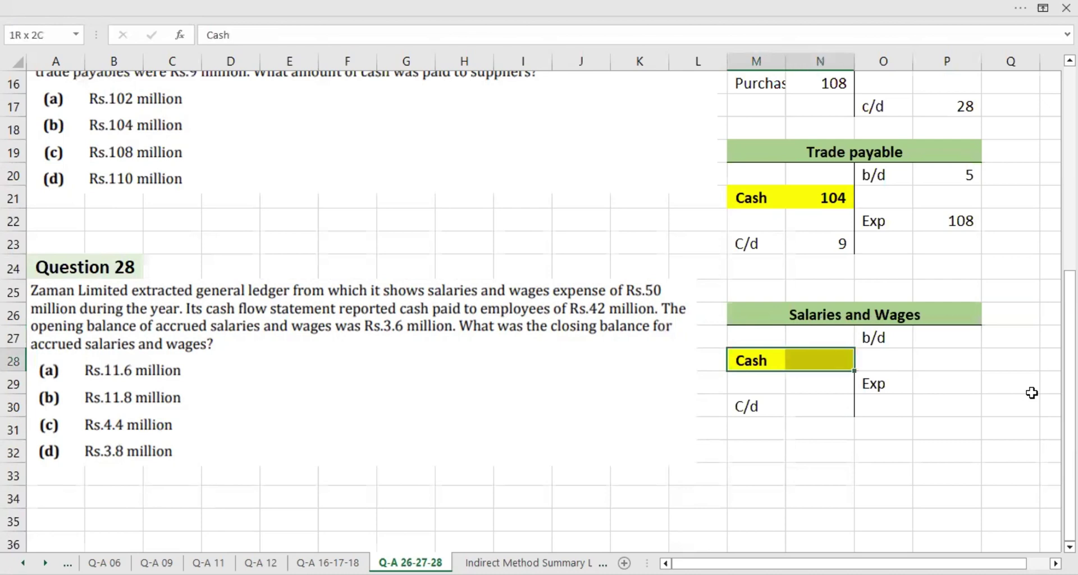
key(alt+h)
key(h)
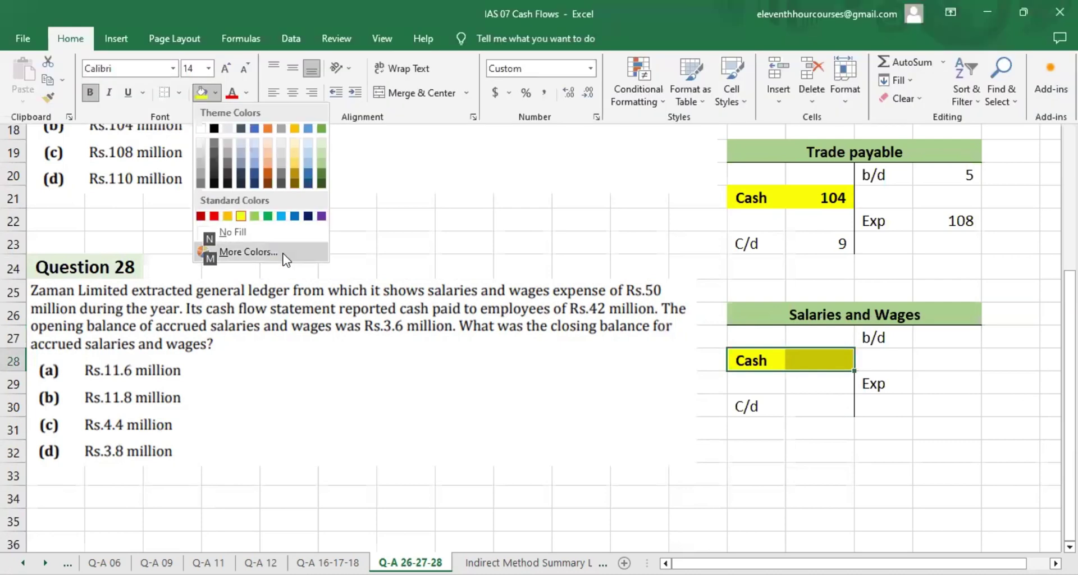
key(m)
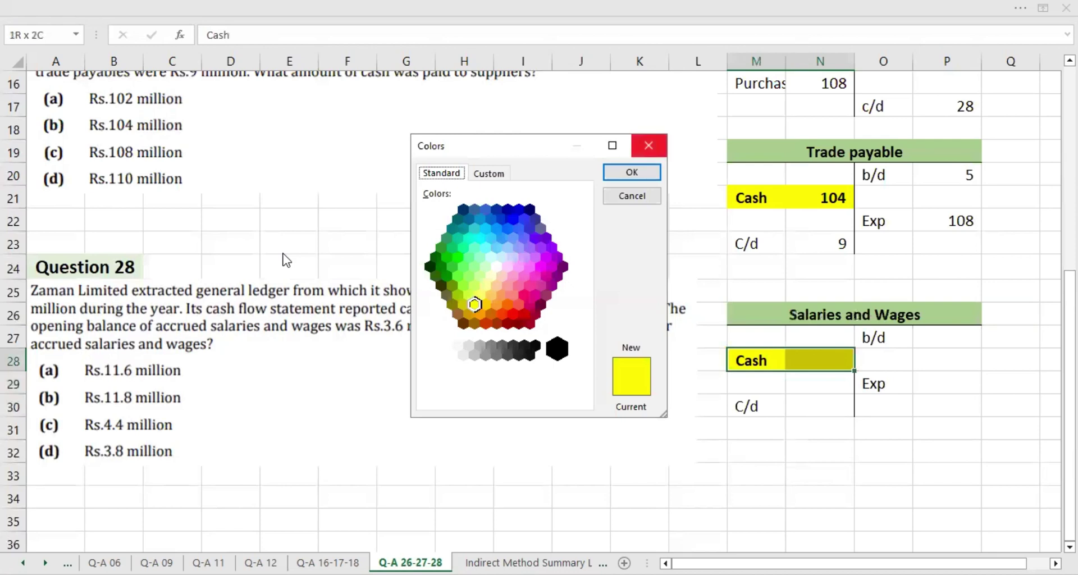
key(Return)
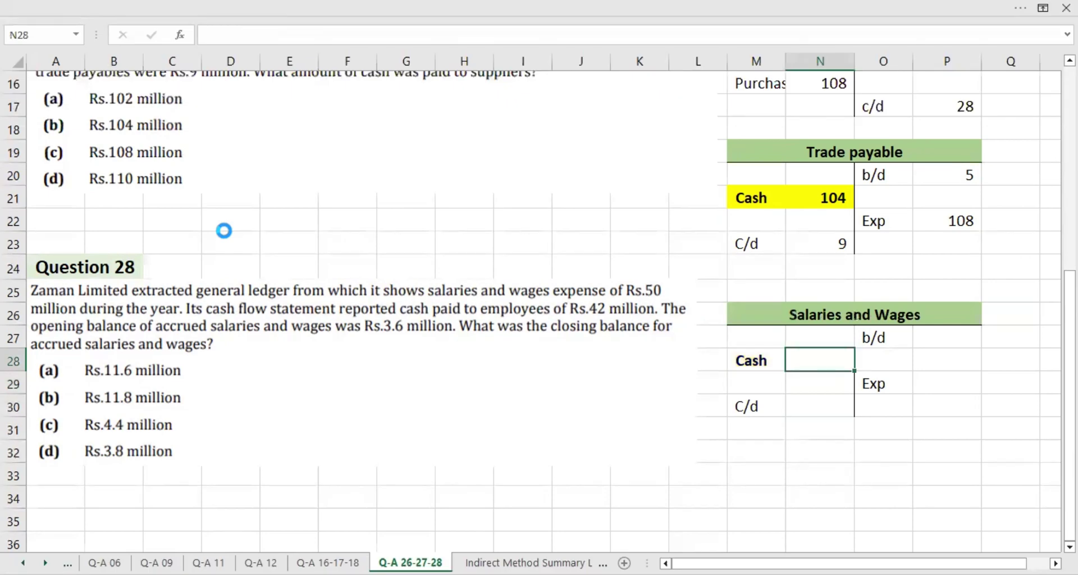
- Restore the T-account's vertical centre line with a right border on N27:N28
key(alt)
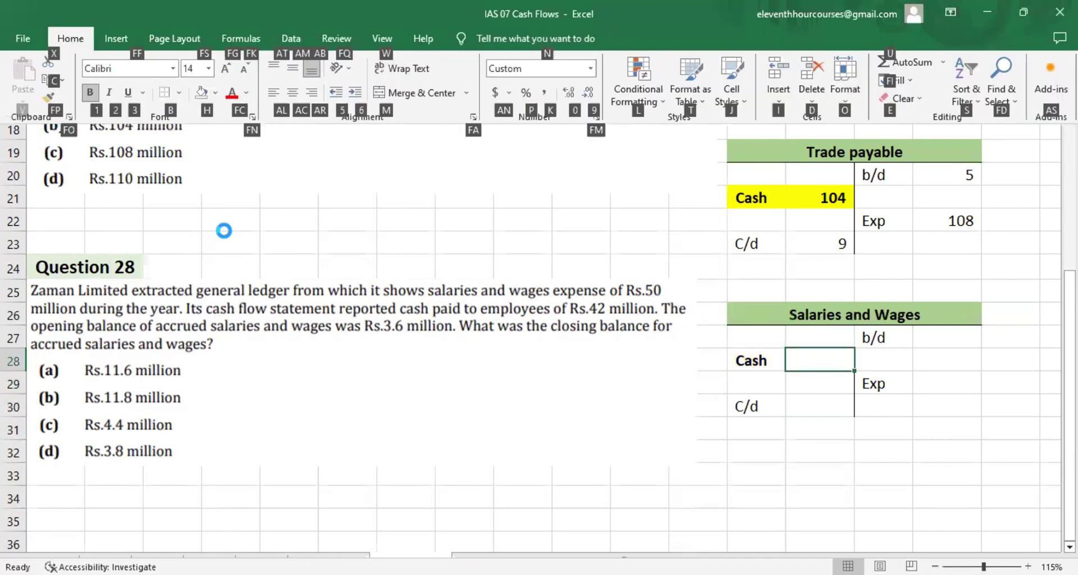
key(Escape)
key(Up)
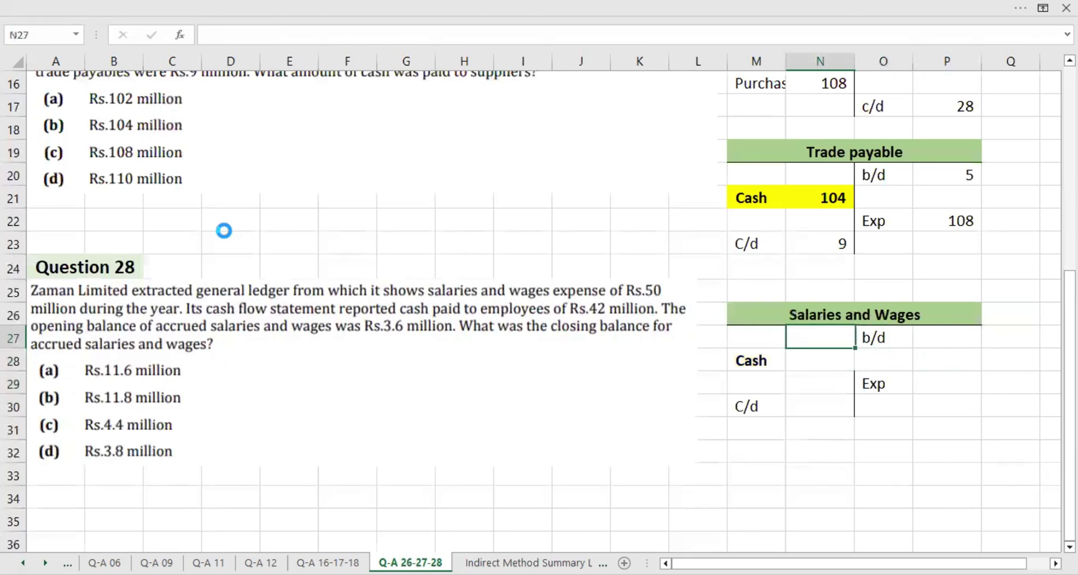
key(shift+Down)
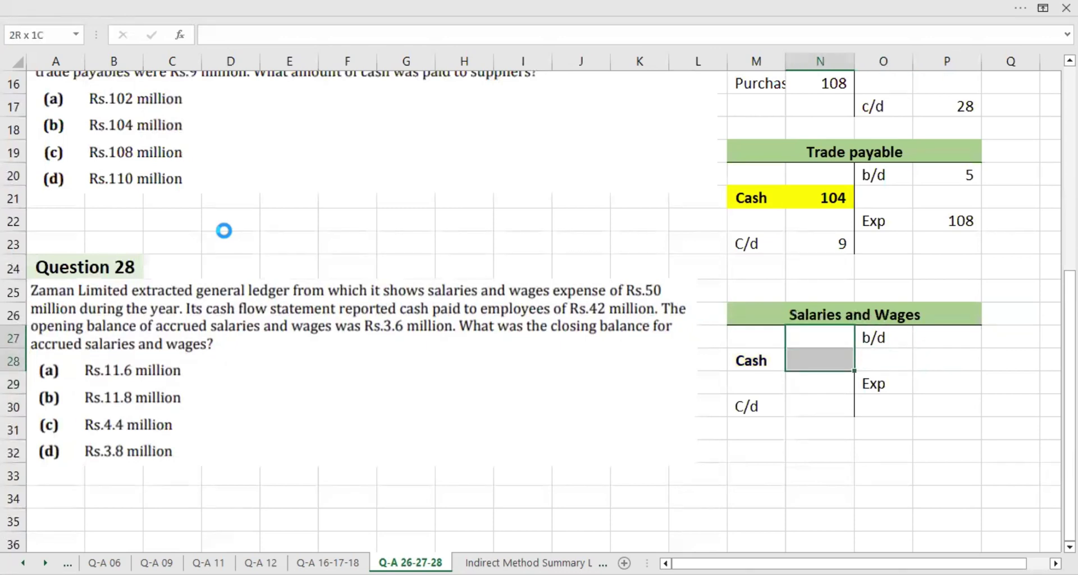
key(Right)
key(Right)
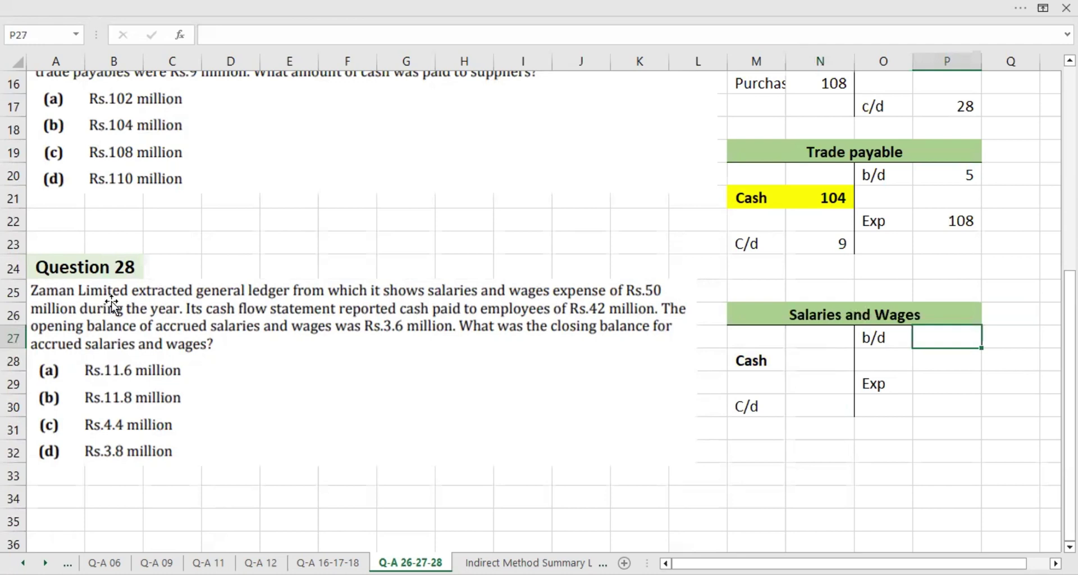
- Enter the salaries and wages expense 50 beside Exp in P29
key(Down)
key(Down)
text(50)
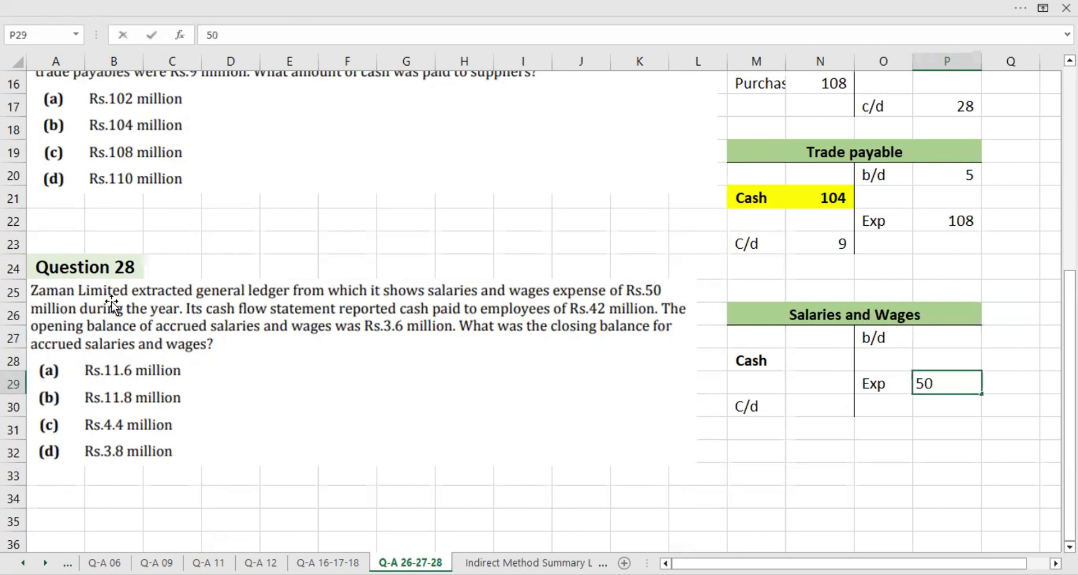
key(Return)
key(Left)
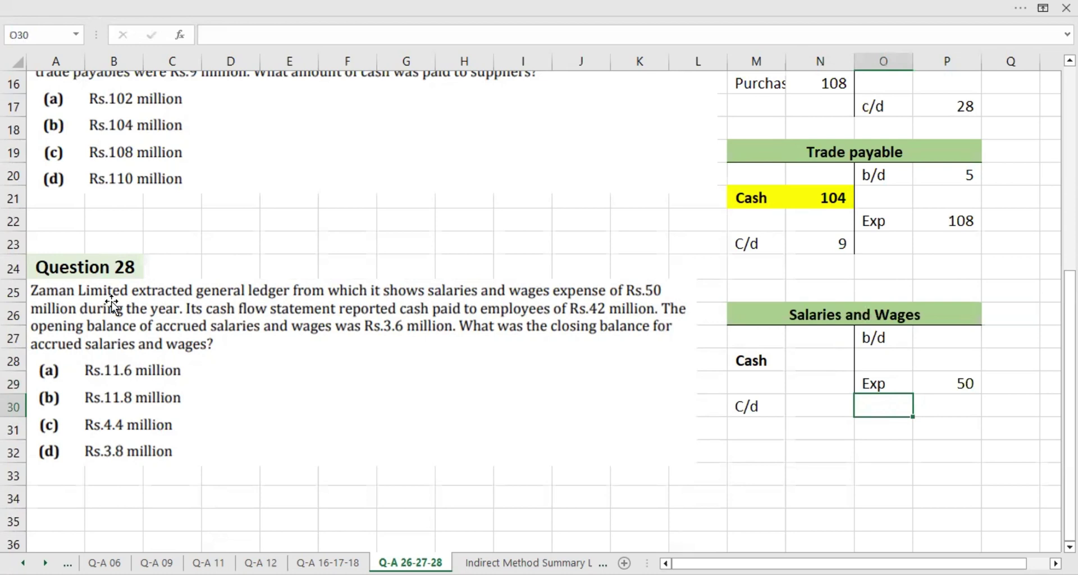
- Enter the cash paid to employees, 42, beside Cash in N28
key(Up)
key(Up)
key(Left)
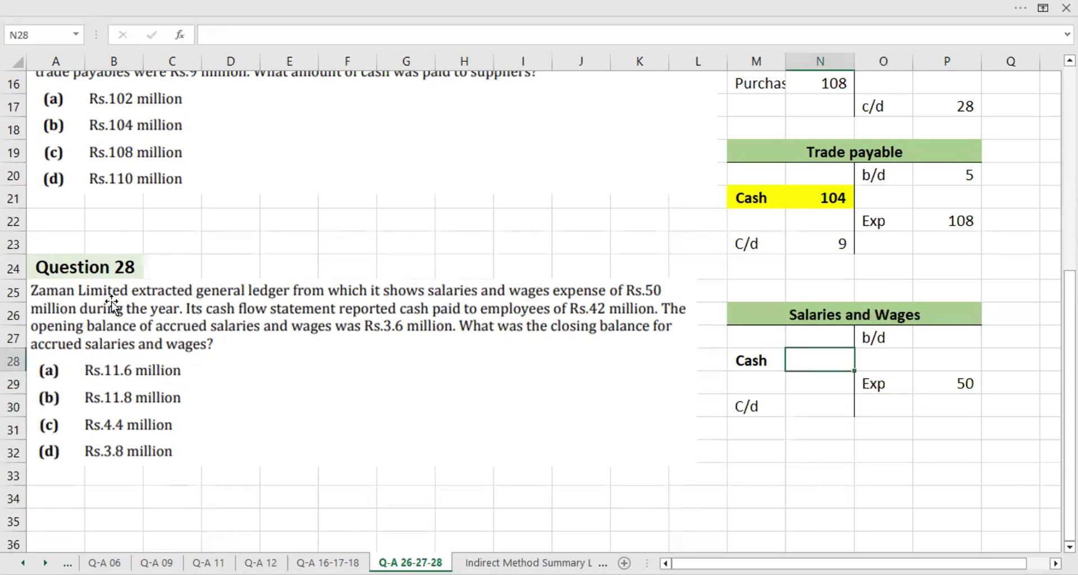
text(42)
key(Return)
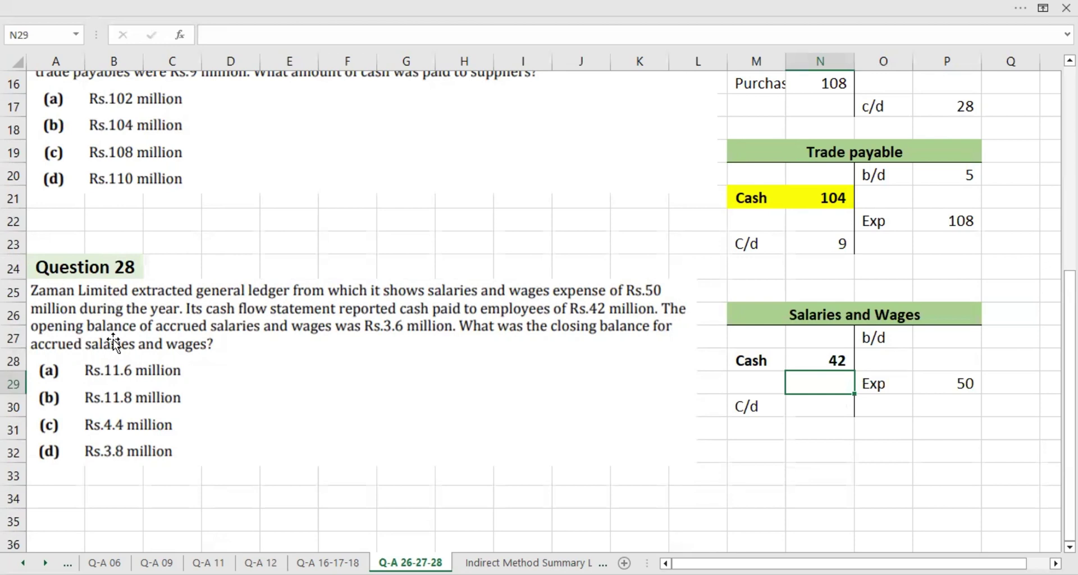
- Enter the opening accrued balance 3.6 beside b/d in P27 and format it with two decimals
key(Up)
key(Up)
key(Right)
key(Right)
text(3.6)
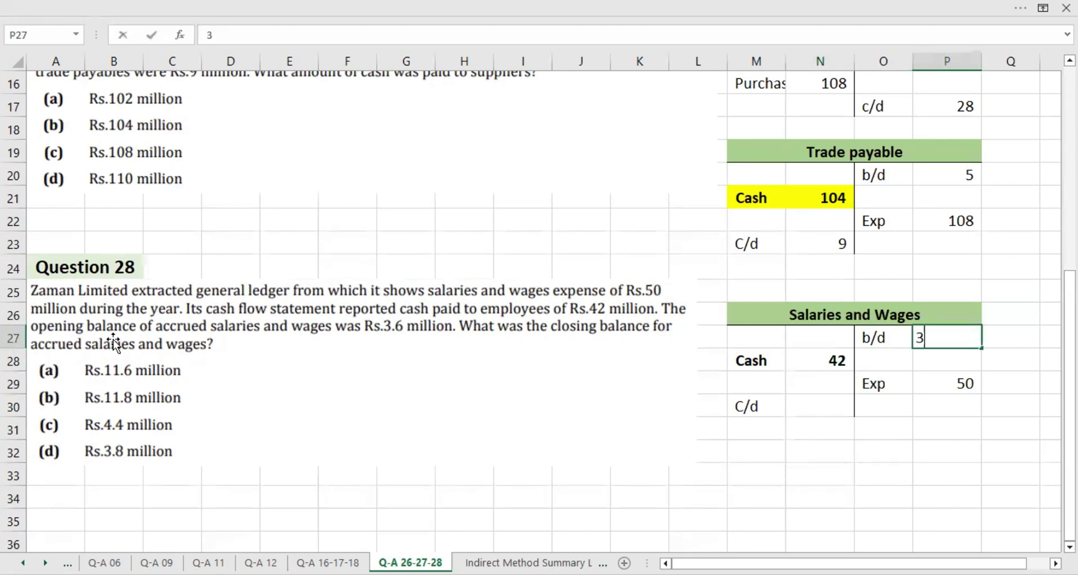
key(Return)
key(Up)
key(ctrl+shift+1)
- Remove the bold formatting from the Cash entry in M28:N28
key(Left)
key(Left)
key(Down)
key(Down)
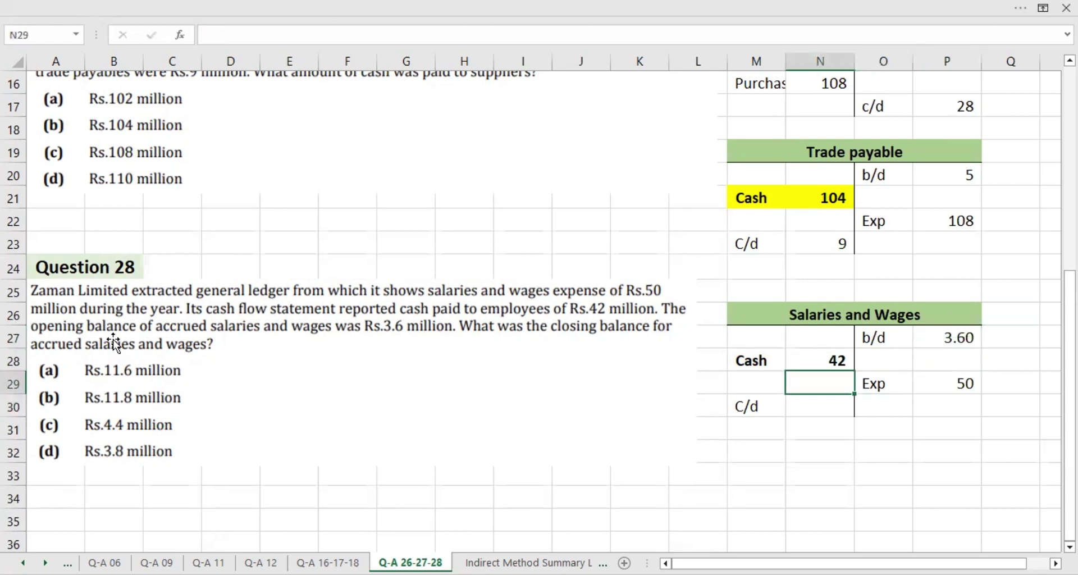
key(Up)
key(shift+Left)
key(Down)
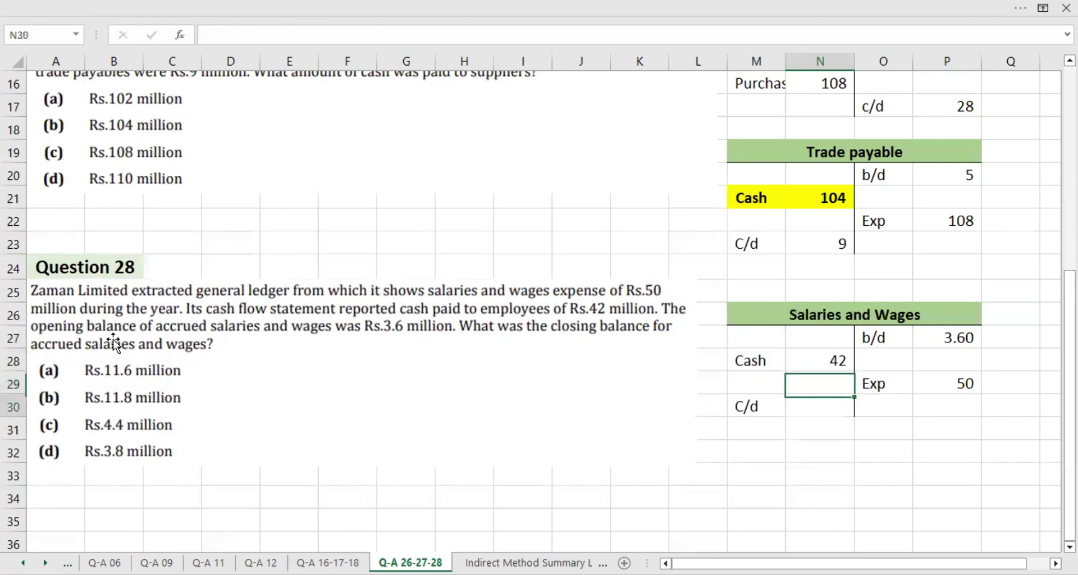
- Make the C/d entry in M30:N30 bold
key(Down)
key(Down)
key(Left)
key(Left)
key(Up)
key(Right)
key(shift+Right)
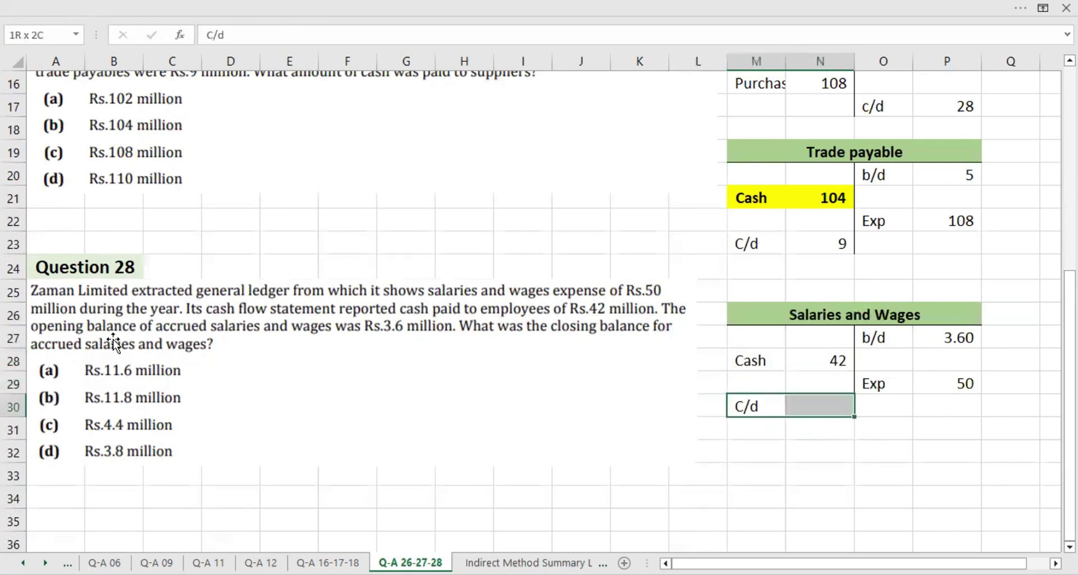
key(ctrl+b)
key(Right)
key(Left)
key(Right)
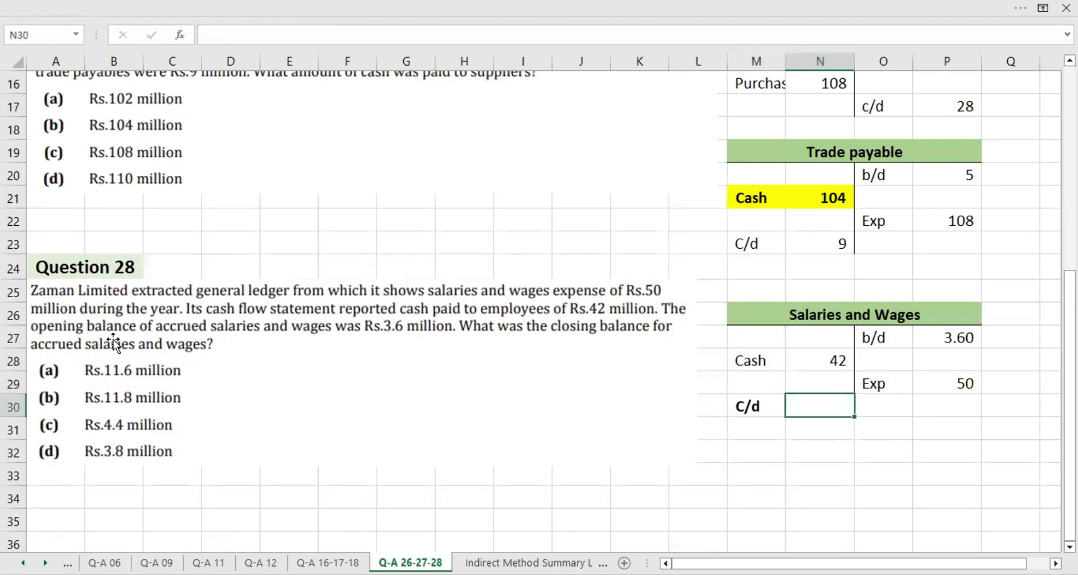
- Calculate the closing accrued balance in N30 with the formula =P29+P27-N28 and format it with two decimals
text(=)
key(Right)
key(Right)
key(Up)
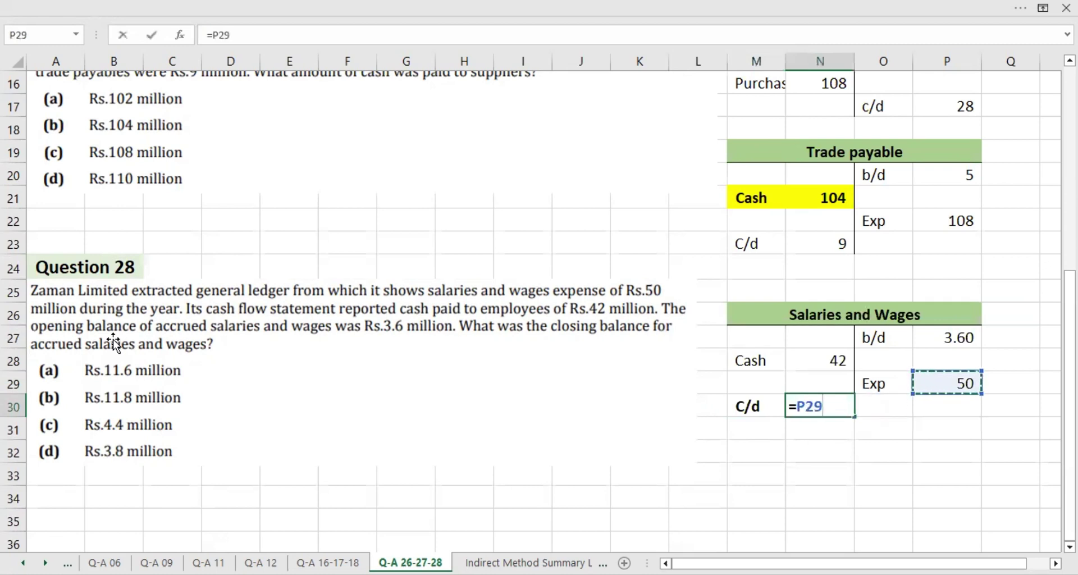
text(+)
key(Right)
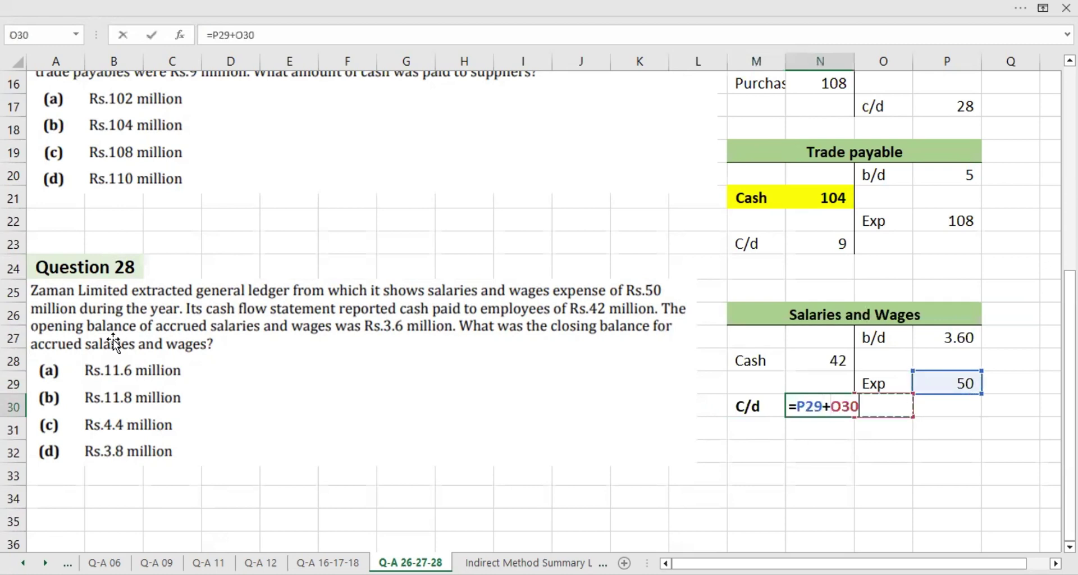
key(Up)
key(Up)
key(Right)
key(Up)
text(-)
key(Up)
key(Up)
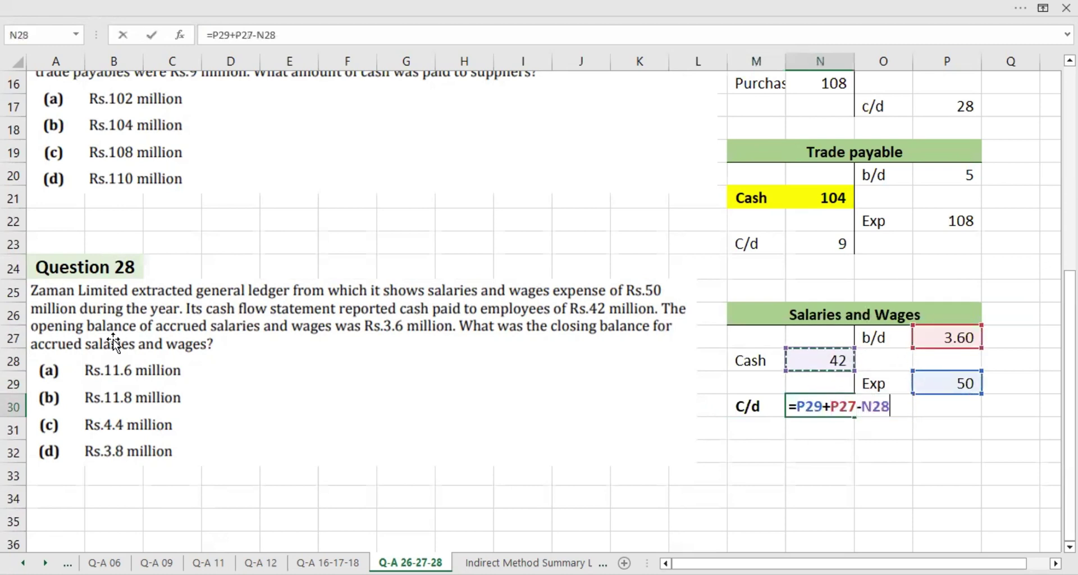
key(ctrl+Return)
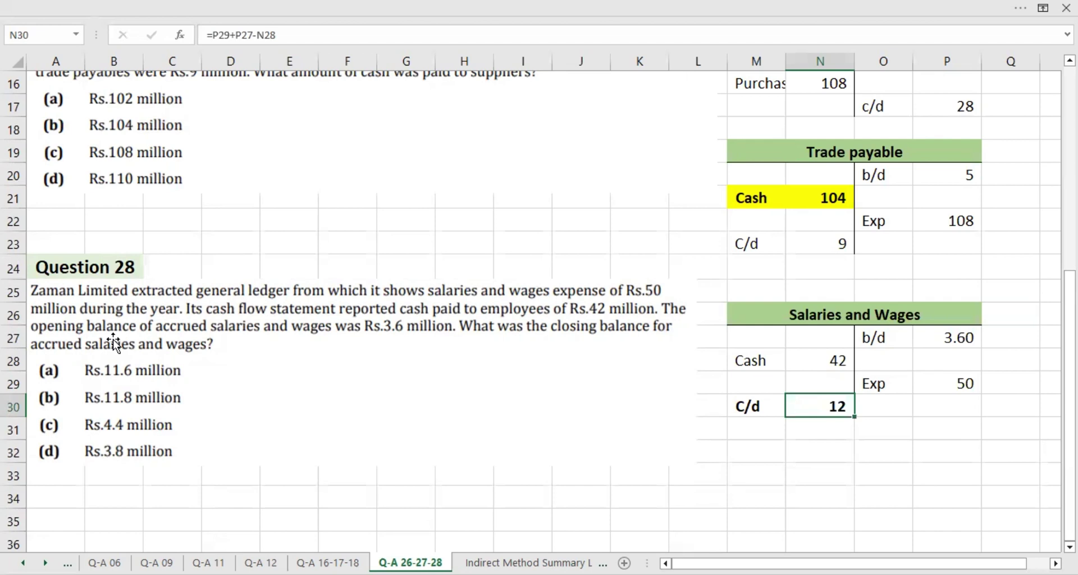
key(ctrl+shift+1)
- Highlight the C/d closing balance entry in M30:N30 with a fill colour
key(Left)
key(shift+Right)
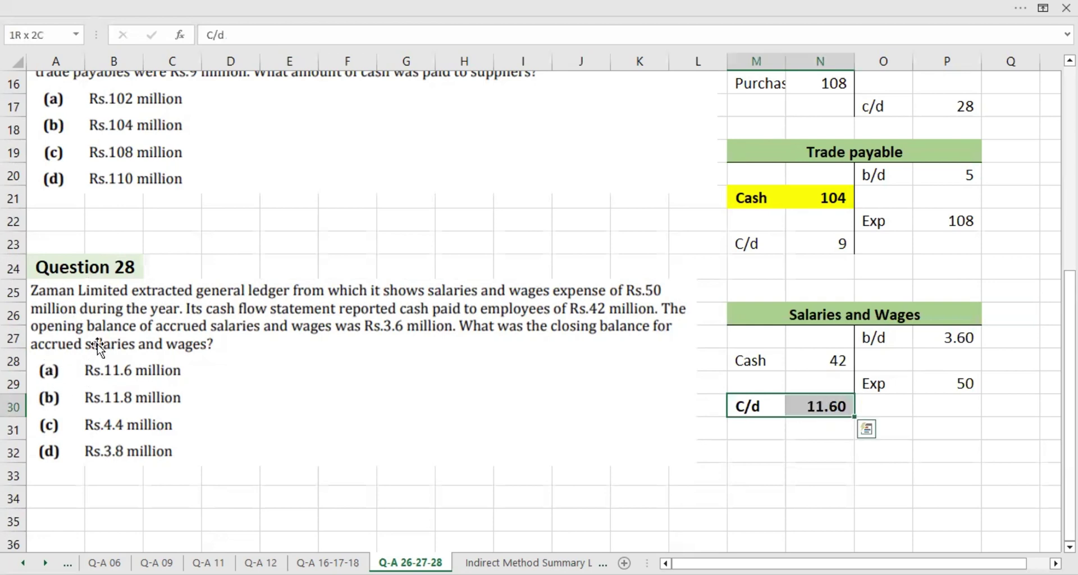
key(ctrl+shift+F1)
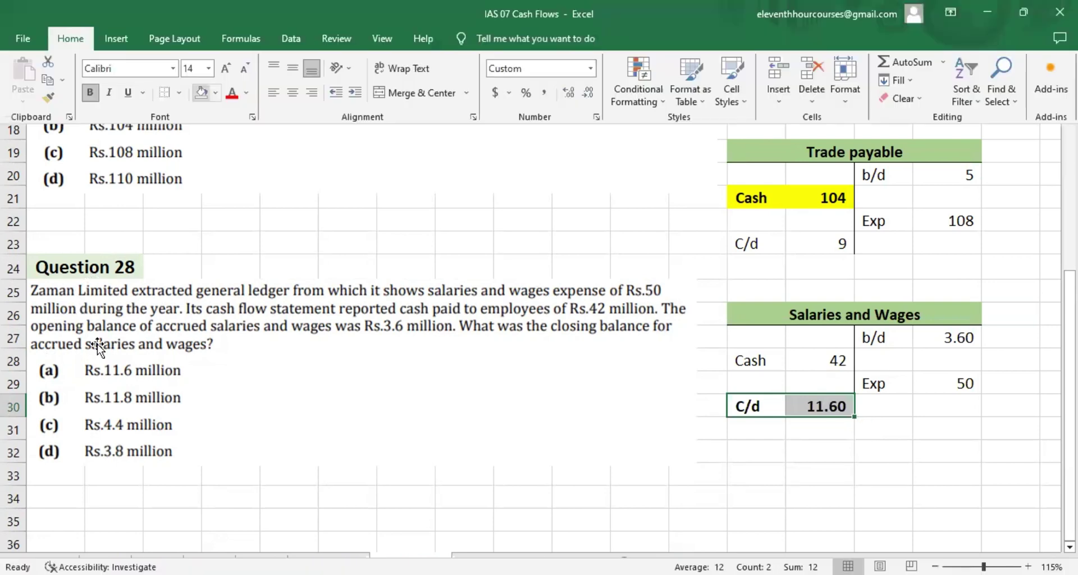
key(alt+h)
key(h)
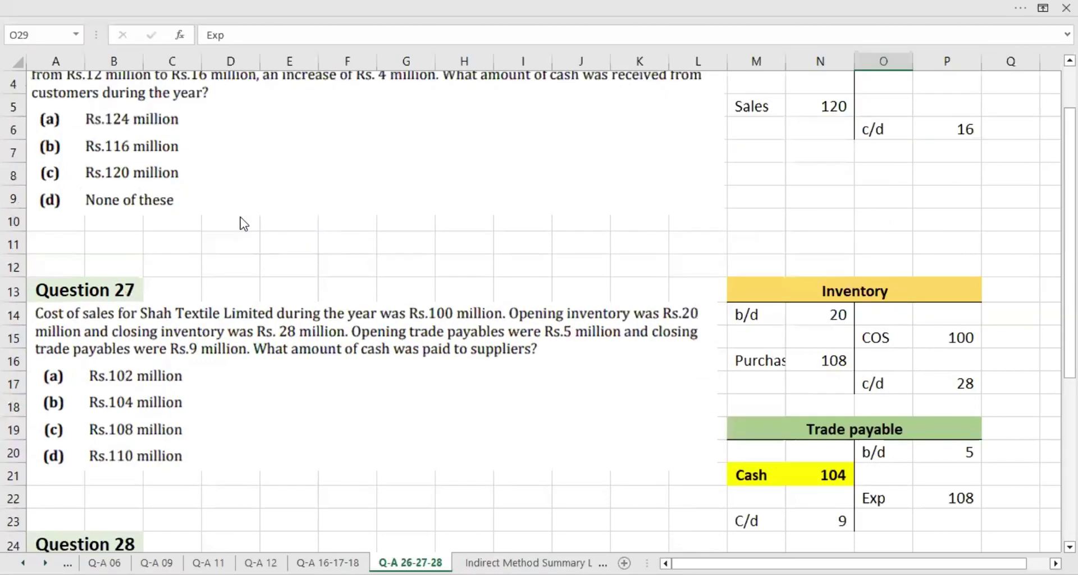
scroll(244, 223, up, 1)
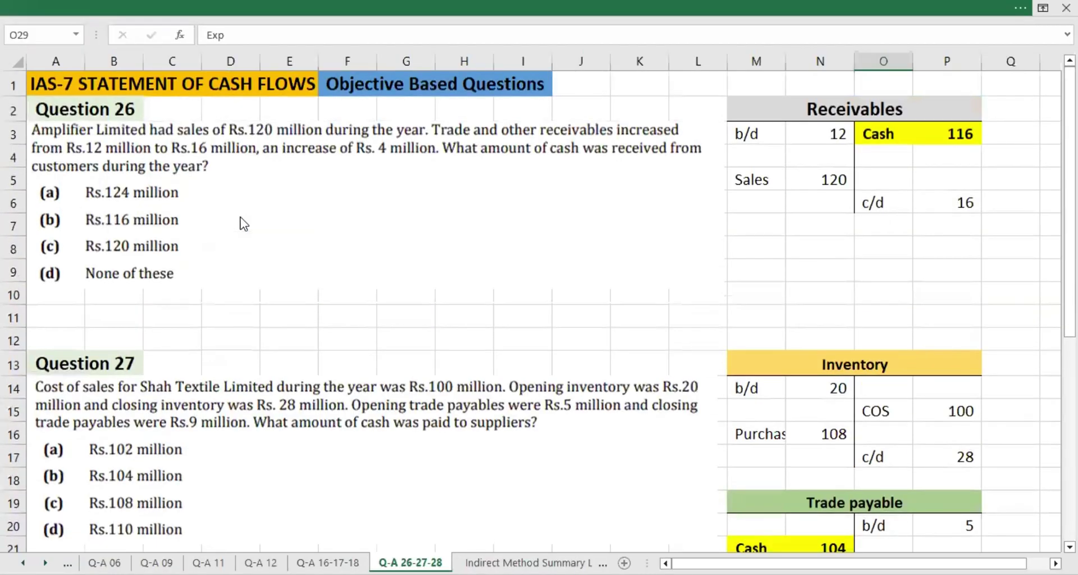